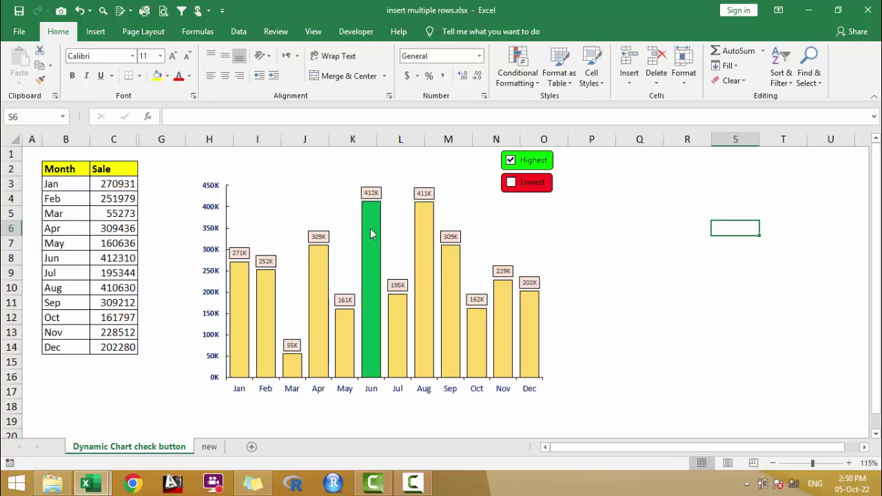
Test the Lowest and Highest check boxes on the finished chart, leaving both cleared.
mouse_move(371, 242)
click(511, 183)
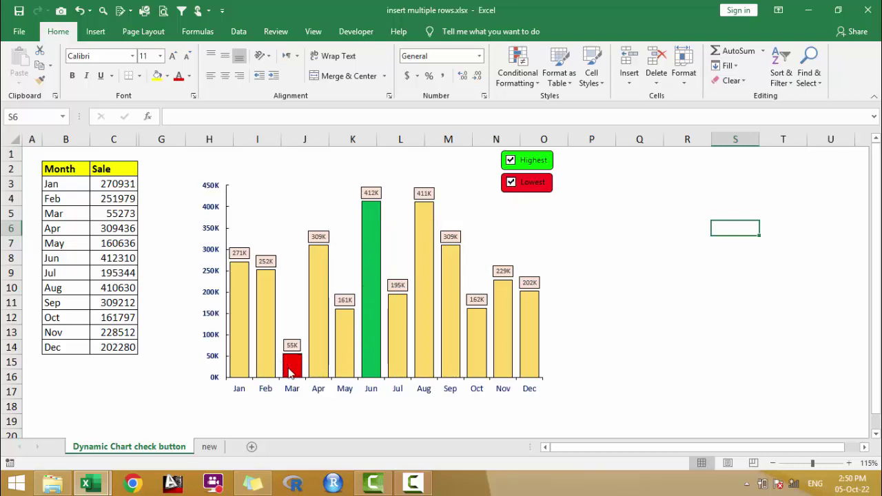
click(512, 183)
click(510, 161)
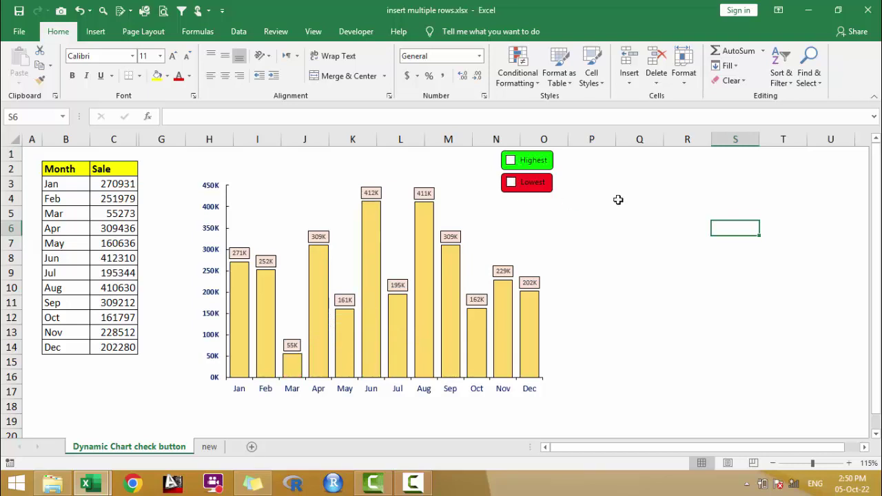
click(618, 200)
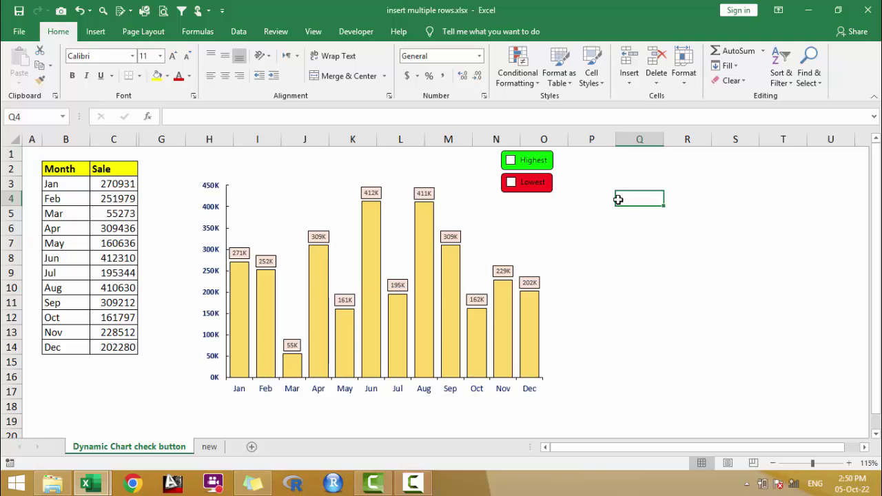
Open the "new" sheet and add the column heading Rank in cell D2.
click(215, 448)
click(75, 172)
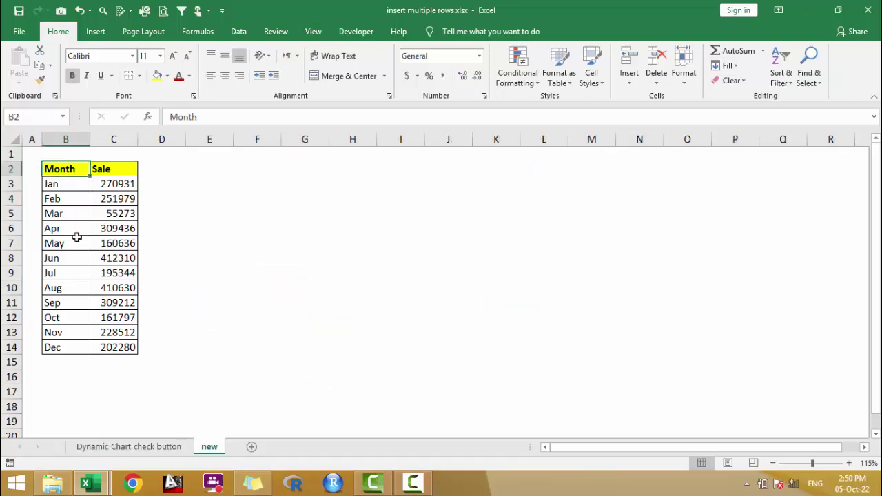
click(144, 171)
text(Rank)
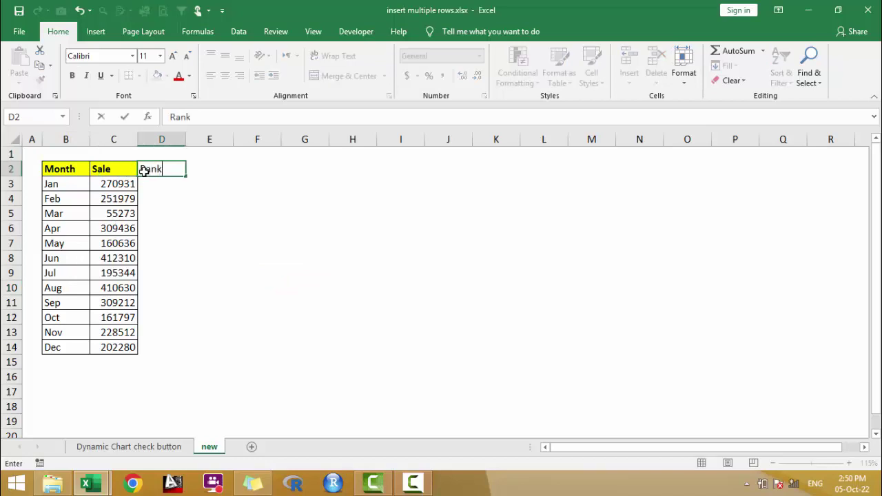
key(Return)
Enter =rank(C3,$C$3:$C$14) in cell D3 to rank January's sale against all months.
text(=)
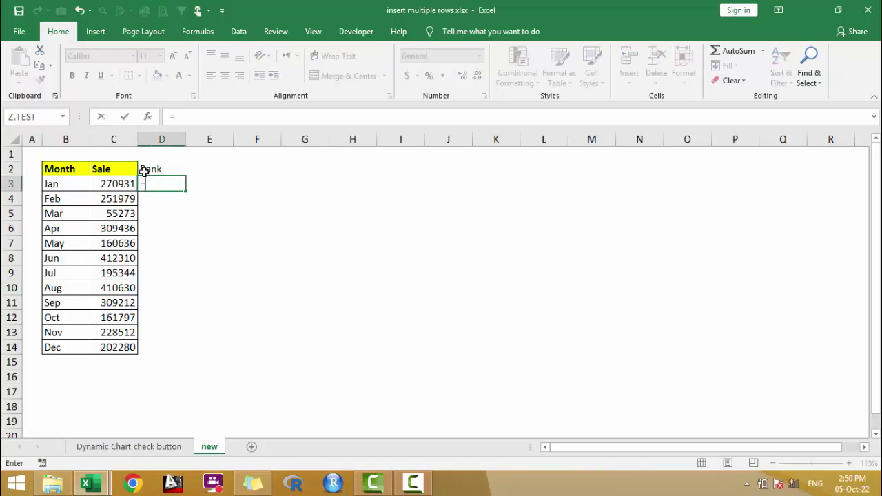
text(rank()
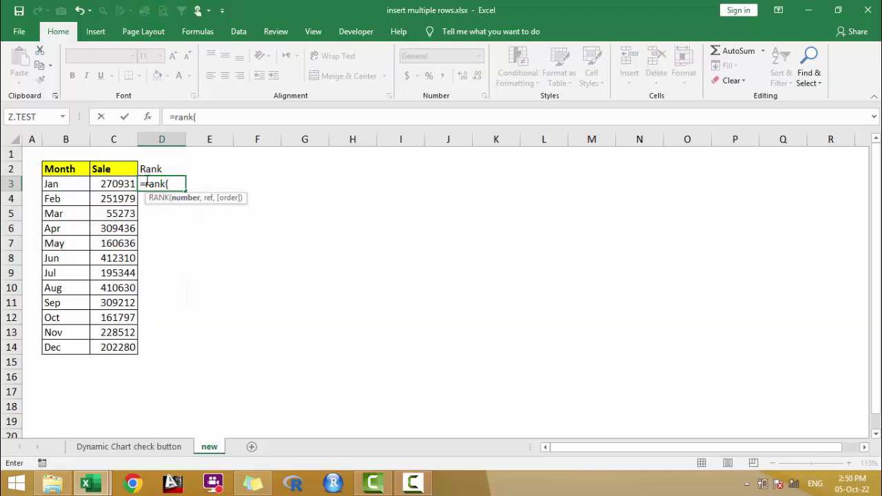
click(120, 184)
text(,)
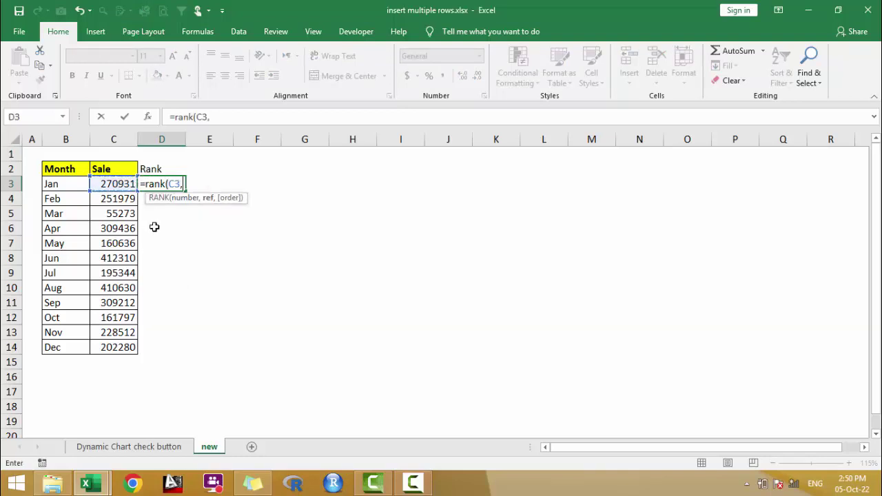
drag(118, 183, 107, 349)
key(F4)
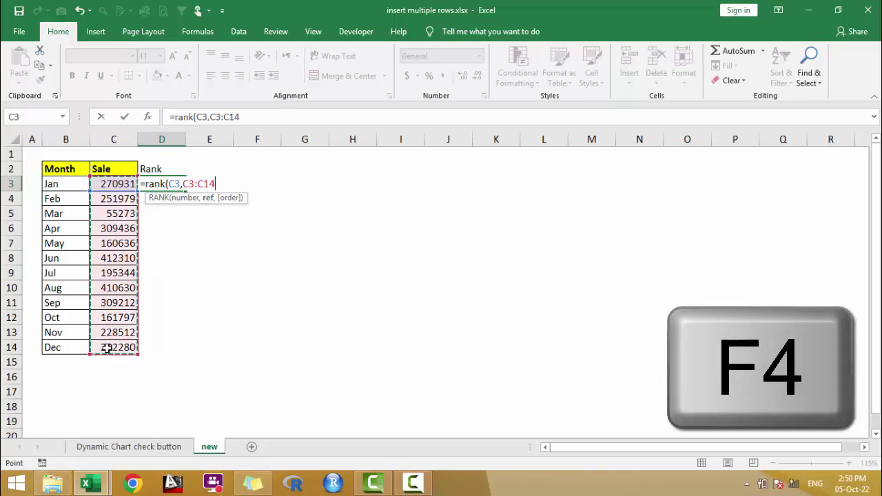
key(F4)
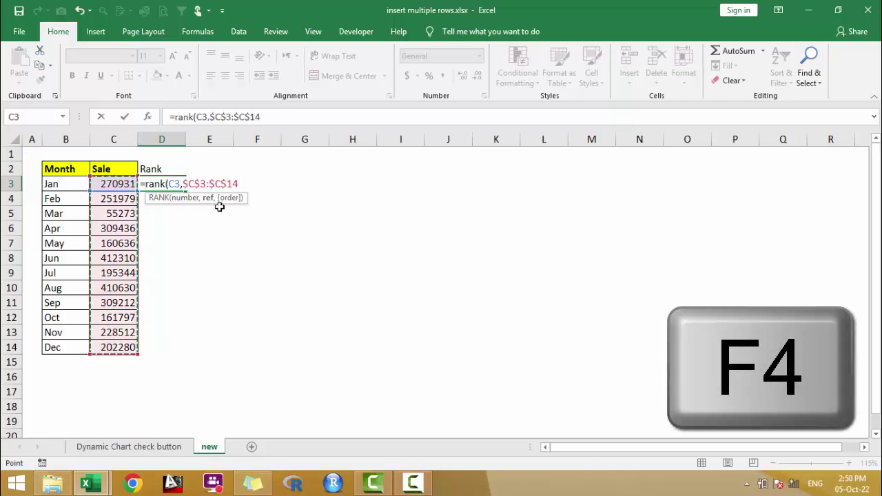
text())
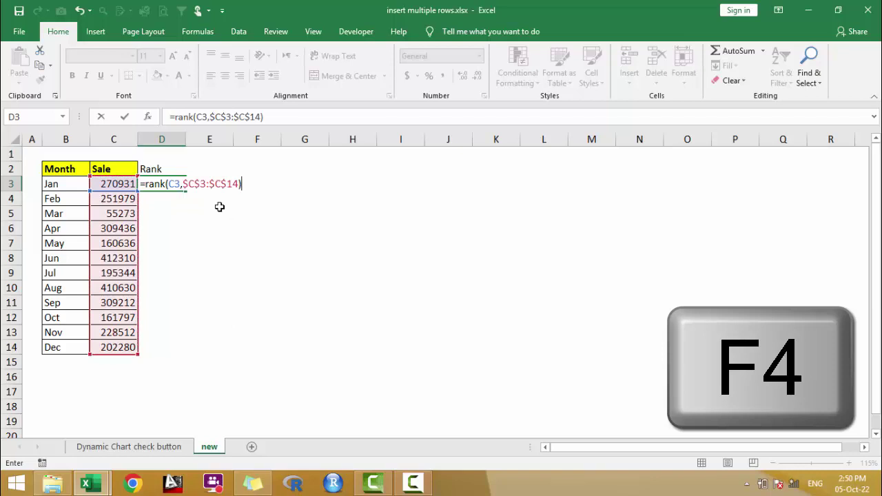
key(Return)
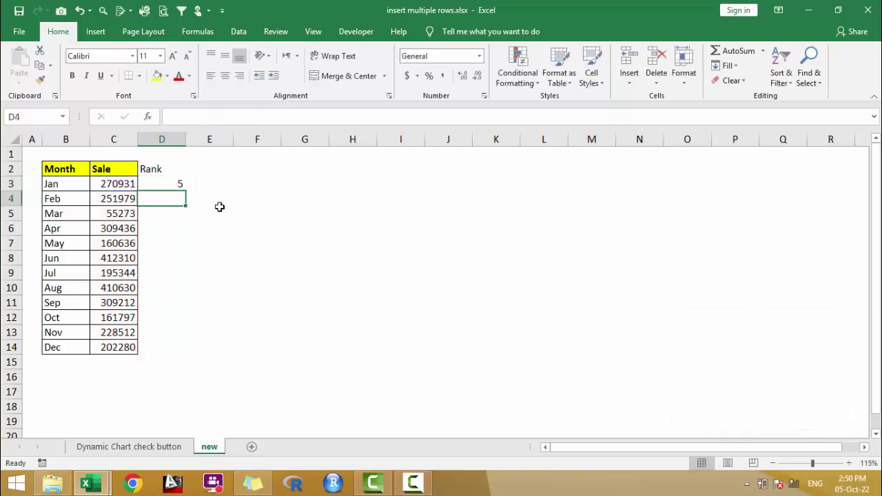
Fill the rank formula down through D14 and review the ranks for Jun, Apr and Mar.
click(177, 182)
drag(187, 191, 173, 359)
click(166, 259)
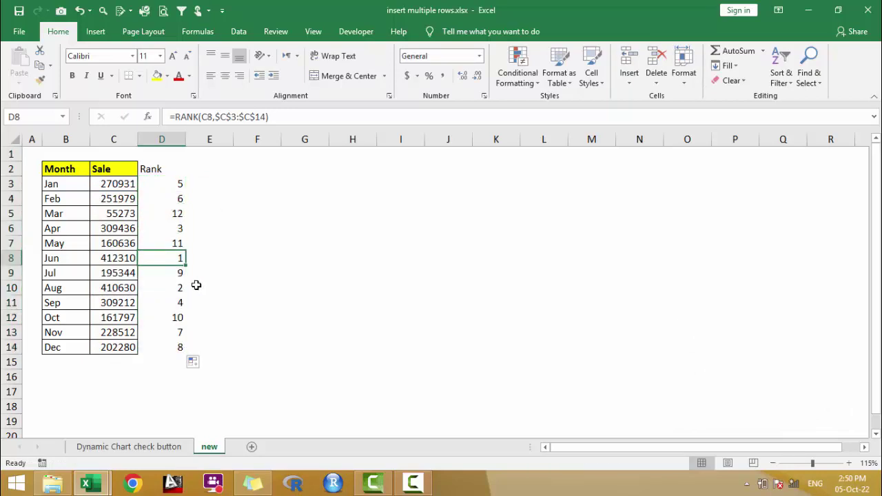
click(181, 229)
click(182, 212)
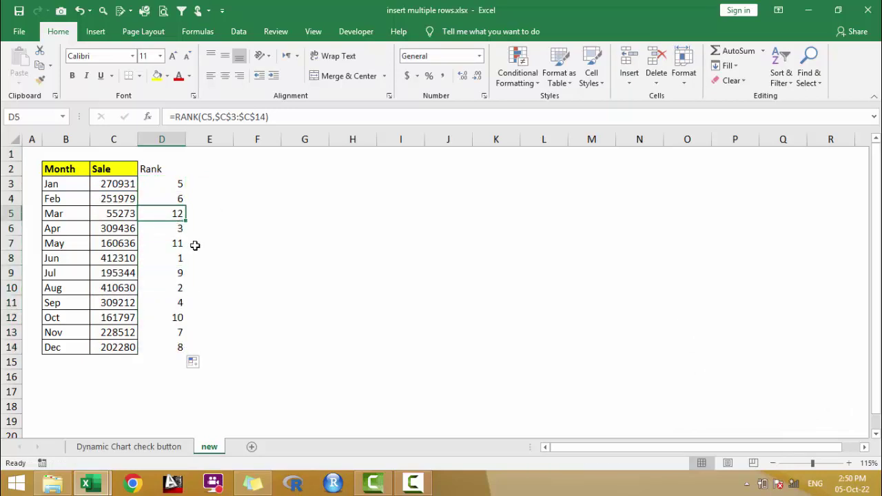
Add the column headings SC1 in E2 and SC2 in F2.
click(212, 177)
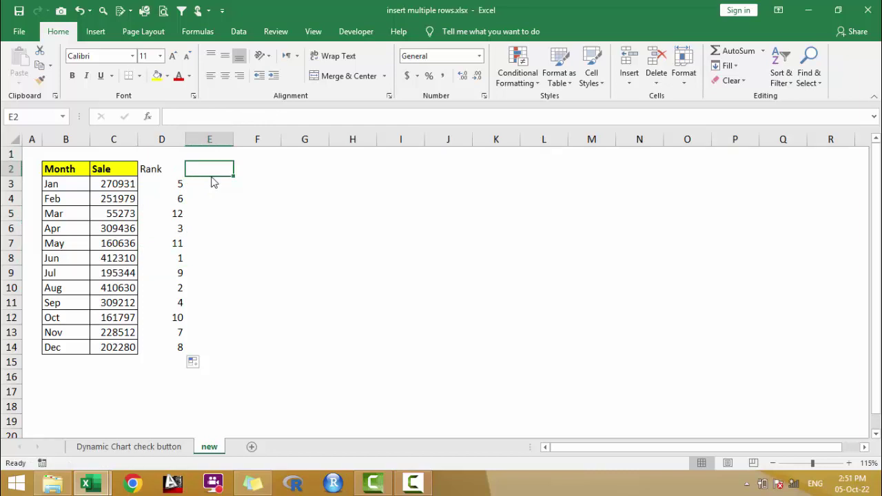
text(SC1)
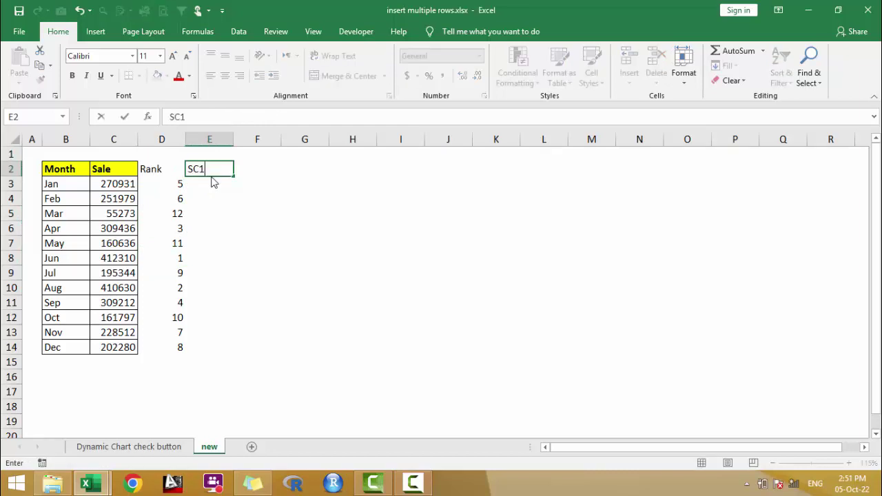
key(Tab)
text(S)
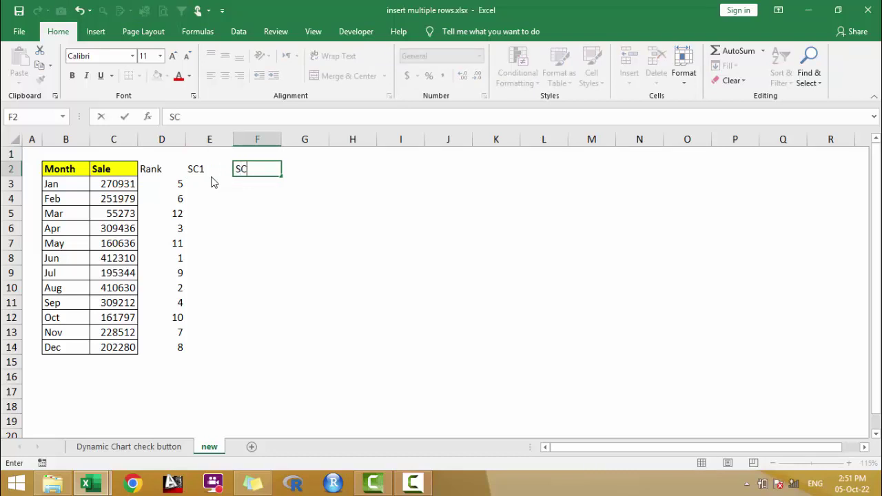
key(Return)
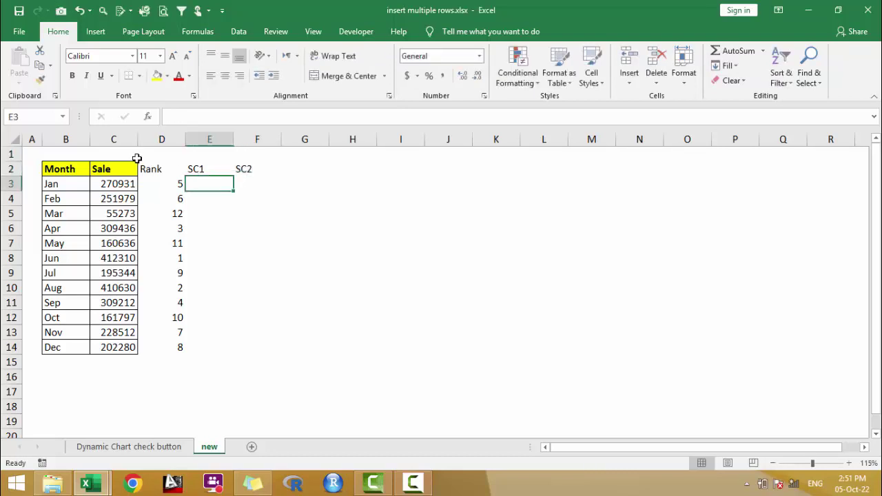
click(257, 149)
click(223, 154)
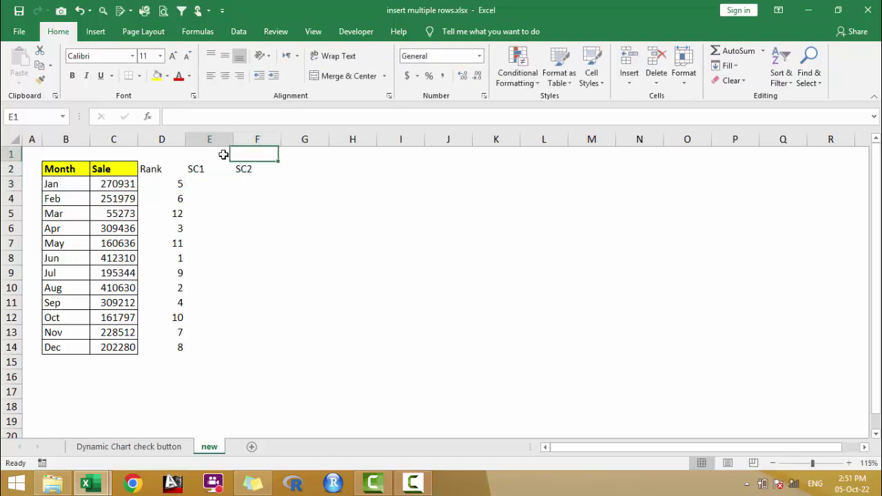
click(244, 155)
click(228, 153)
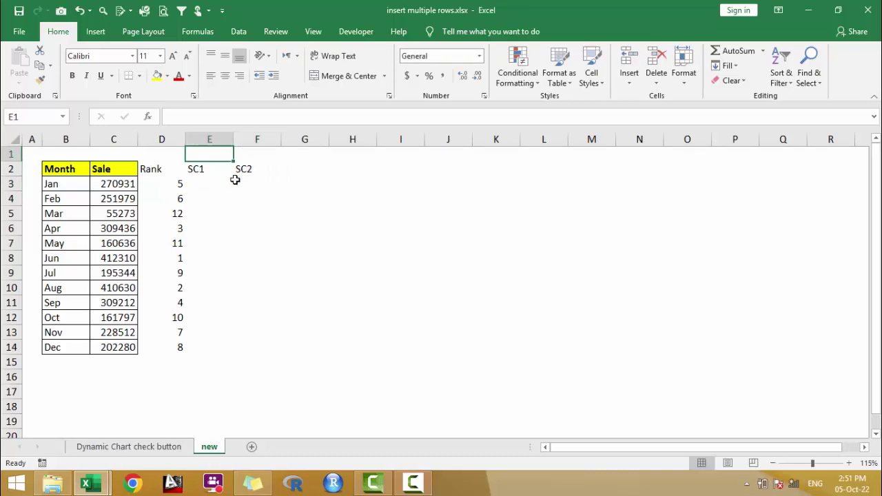
click(208, 187)
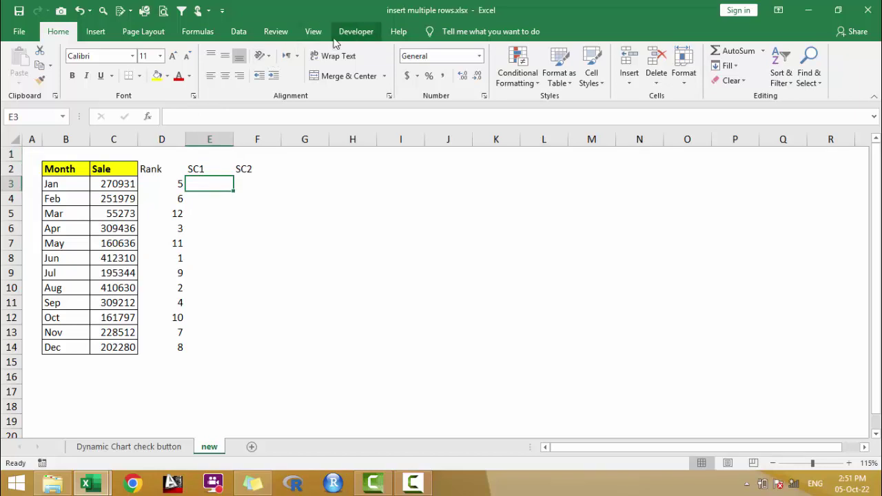
Check in the ribbon customization options that the Developer tab is enabled.
click(355, 34)
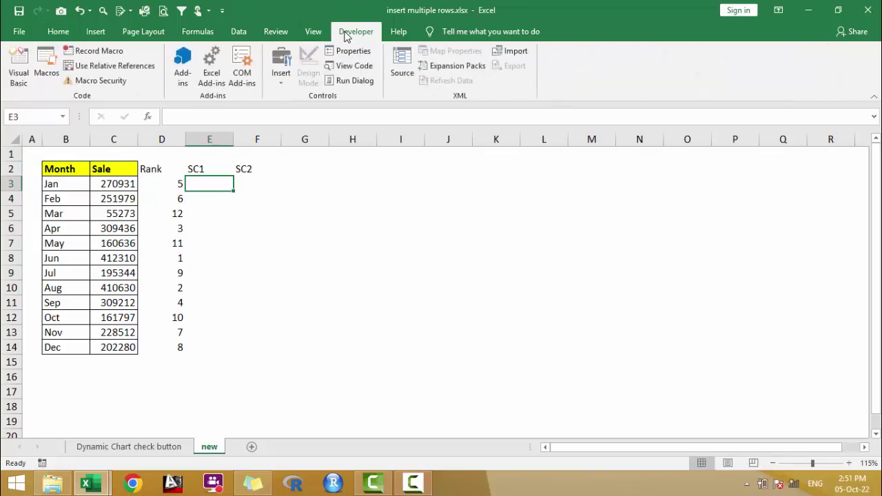
click(19, 33)
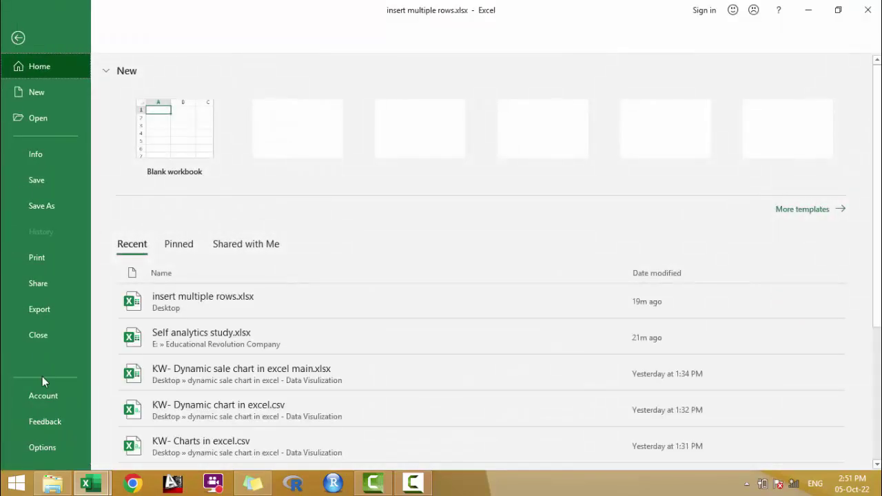
click(40, 442)
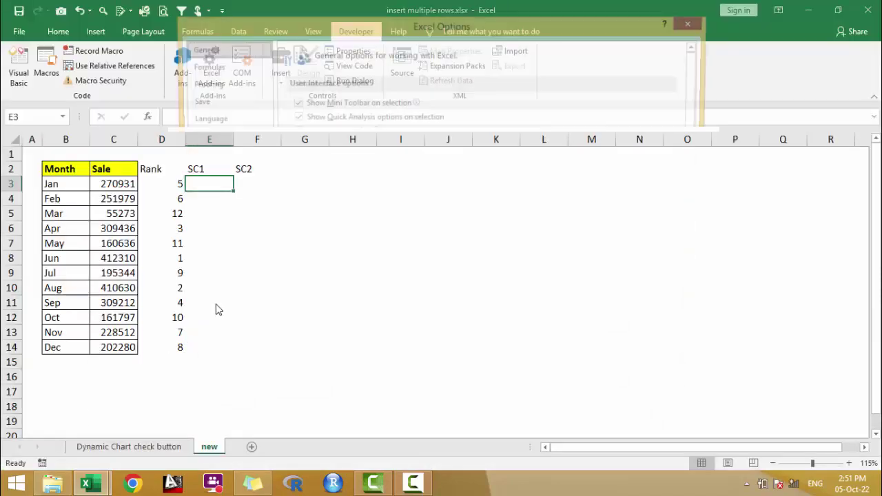
click(212, 176)
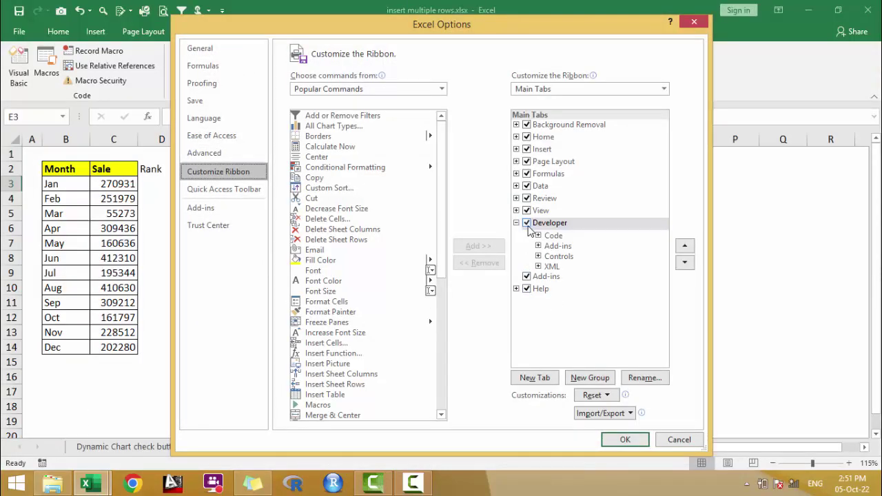
click(527, 223)
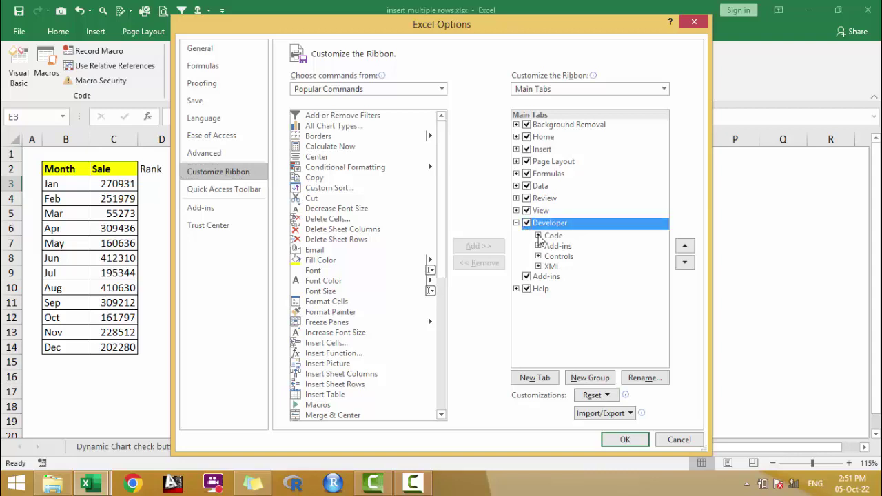
click(625, 440)
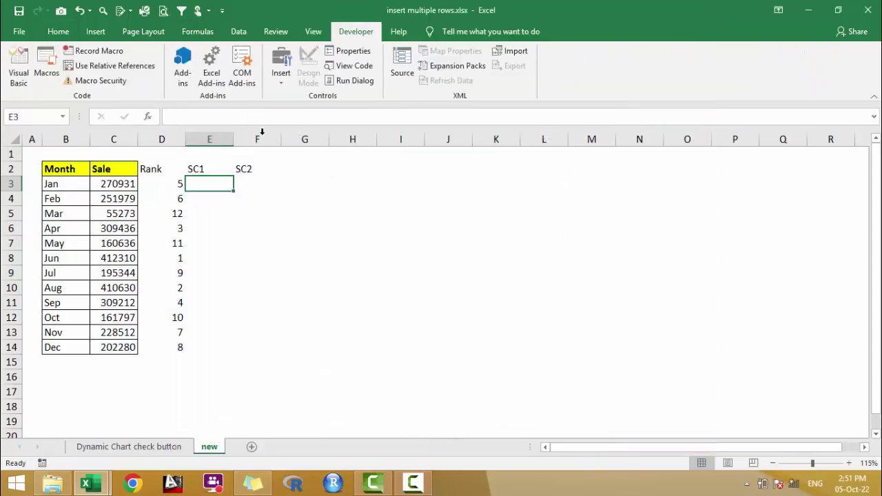
Insert a form-control check box around cells K4:K5 and label it Highest.
click(281, 79)
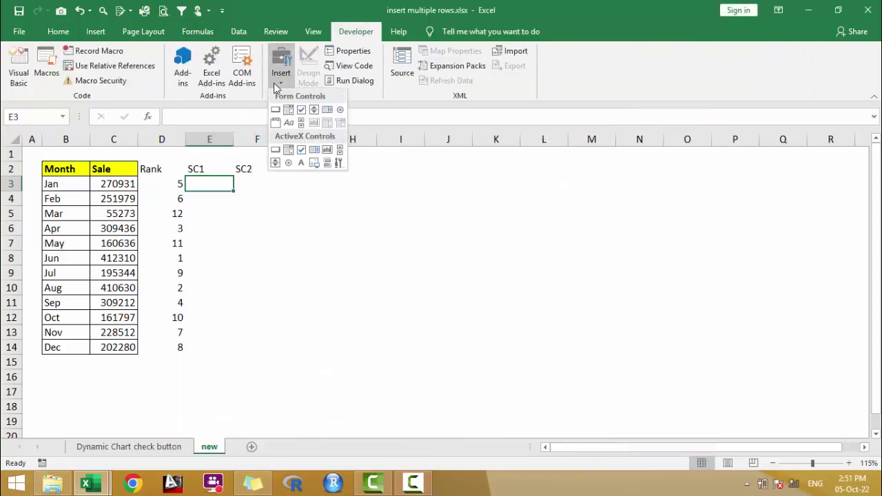
click(302, 114)
click(479, 201)
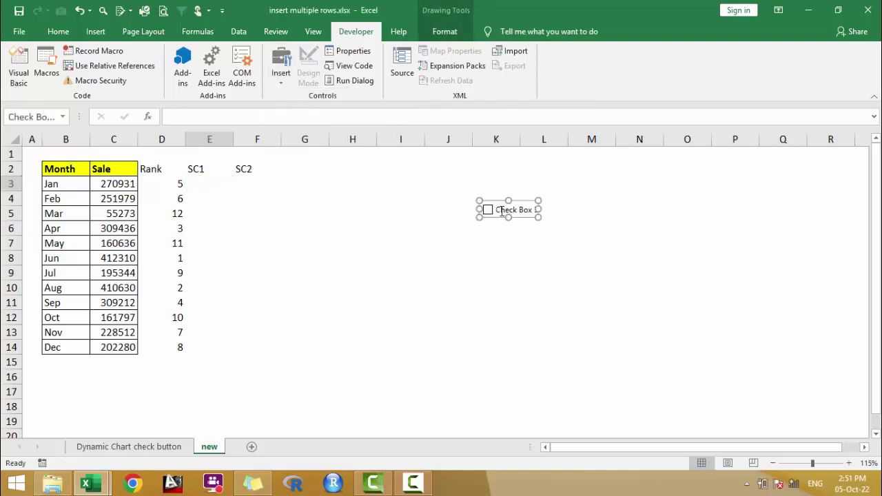
click(498, 210)
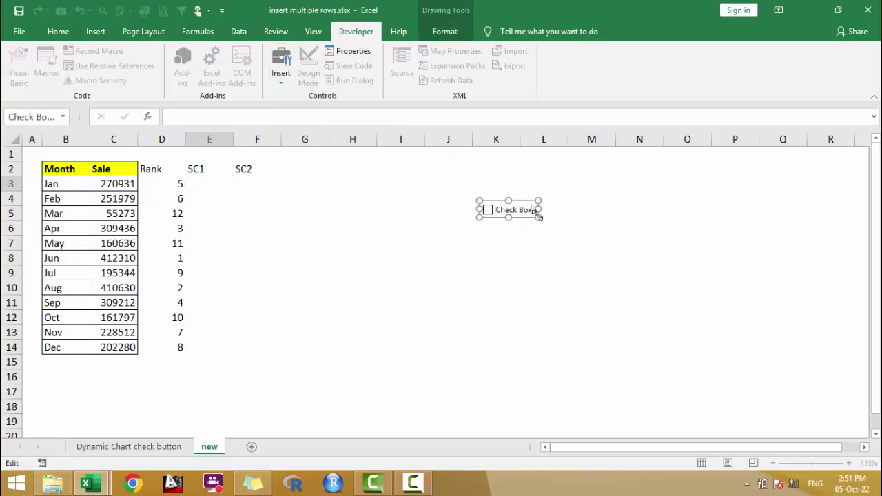
key(BackSpace)
key(BackSpace)
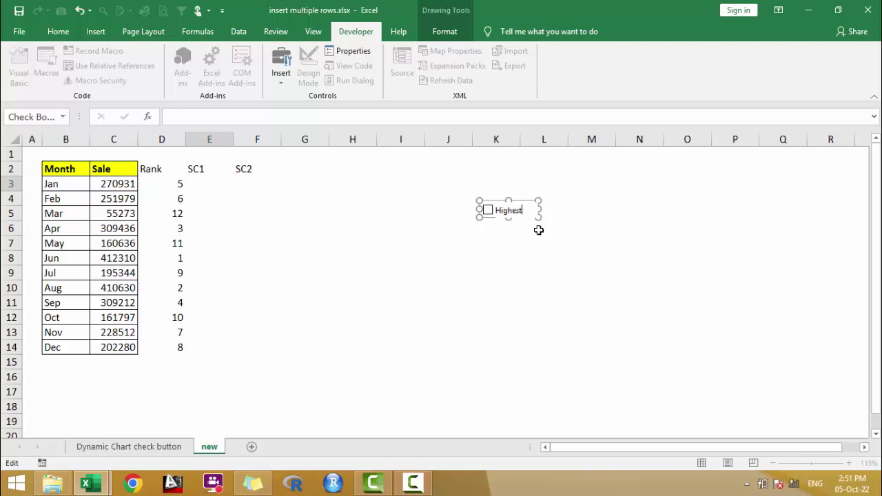
click(561, 258)
Duplicate the Highest check box, place the copy directly beneath it, and label the copy Lowest.
right_click(510, 215)
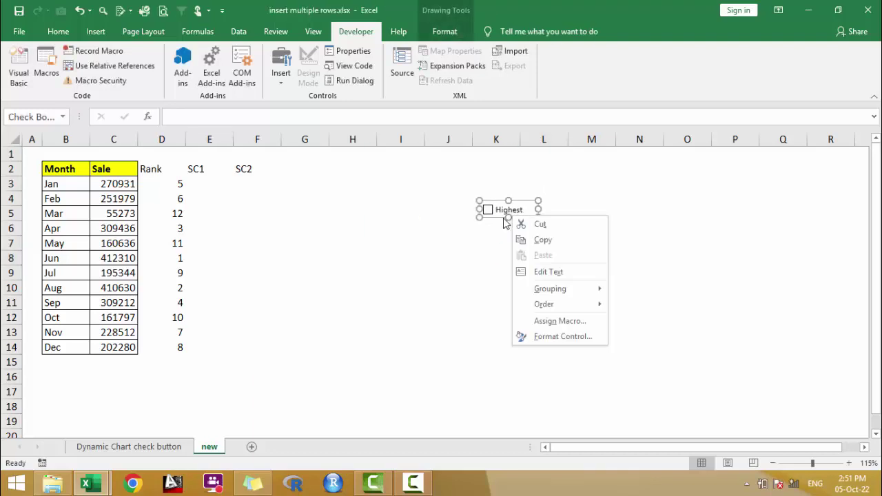
key(Escape)
key(ctrl+d)
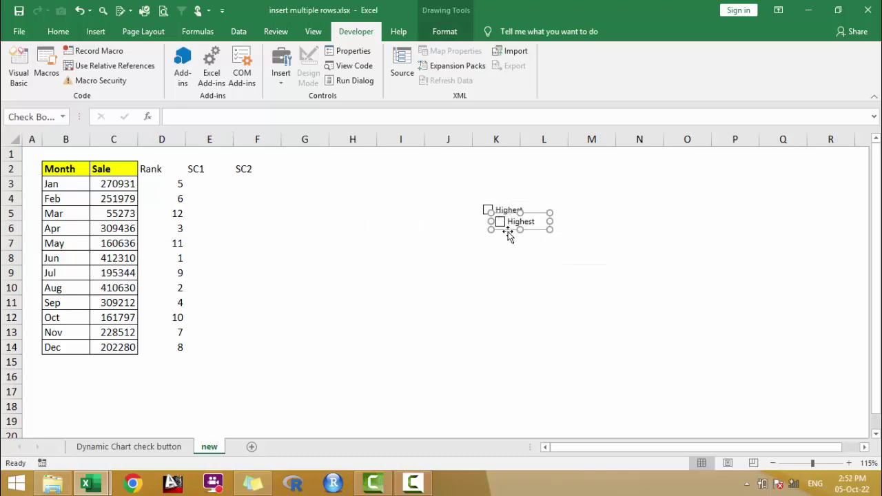
drag(509, 235, 493, 234)
click(521, 233)
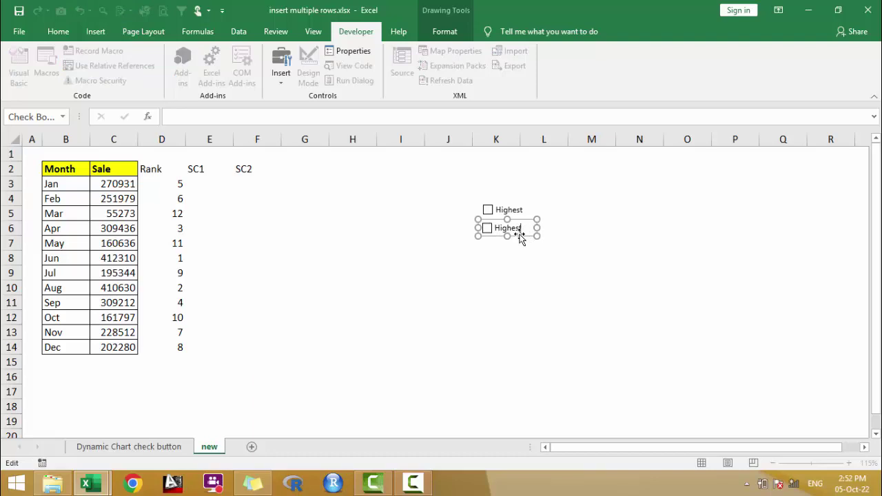
key(BackSpace)
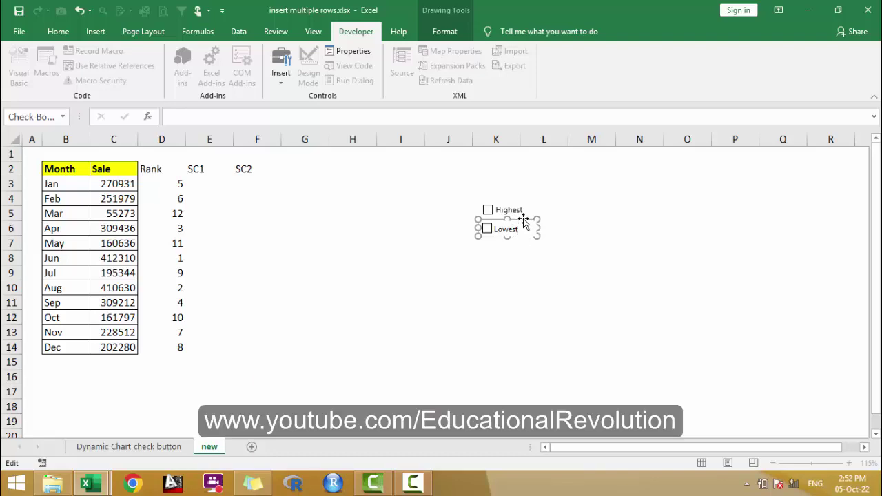
Move the Lowest check box up beside column M in row 3 and link the Highest check box to cell E1.
drag(535, 225, 608, 175)
right_click(520, 216)
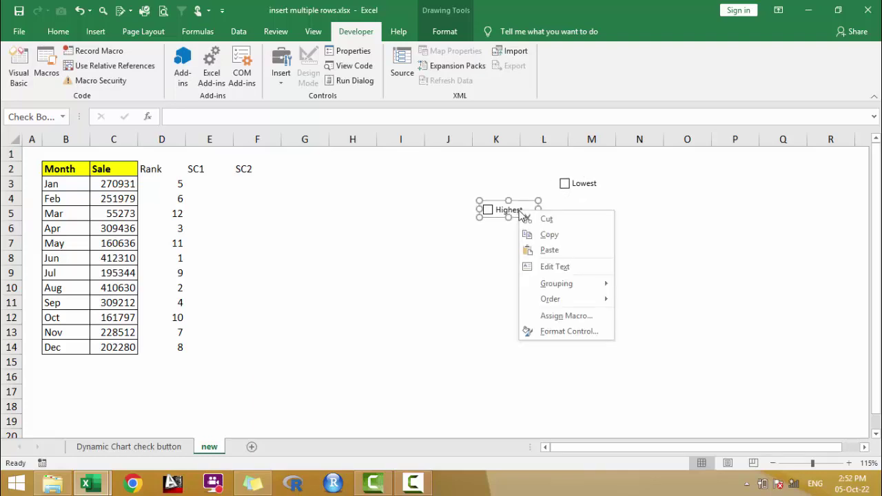
click(567, 331)
click(537, 282)
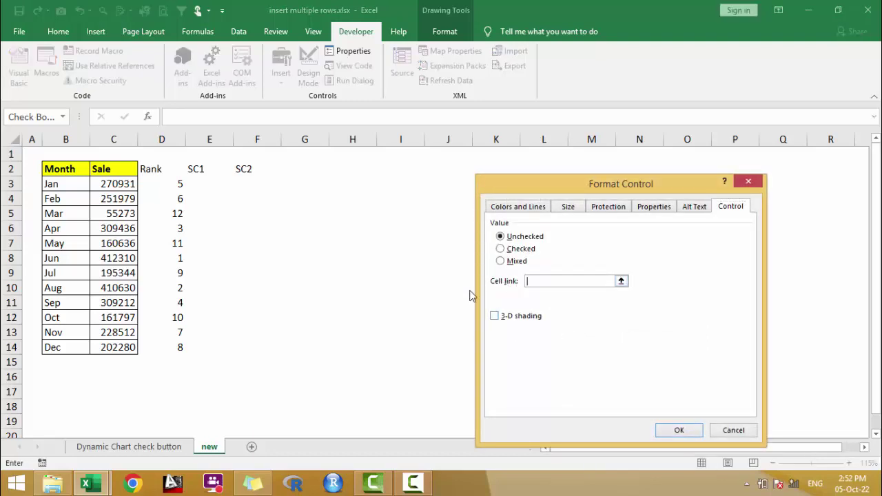
click(200, 154)
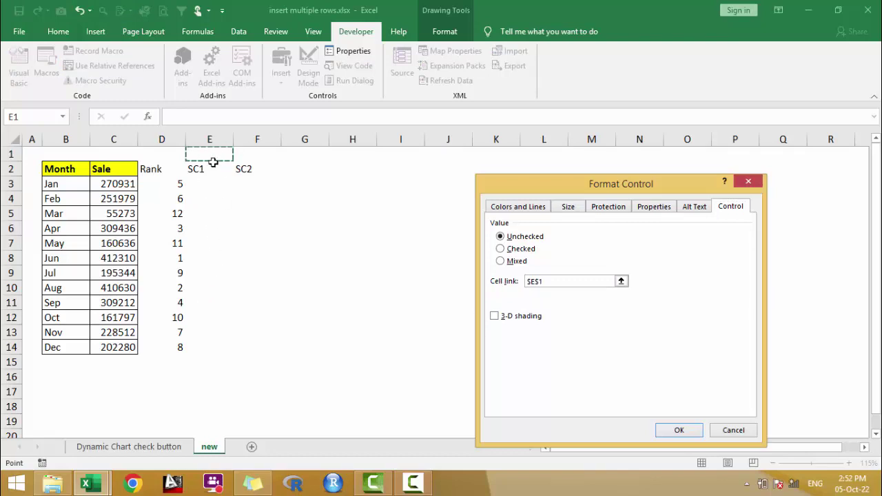
click(675, 432)
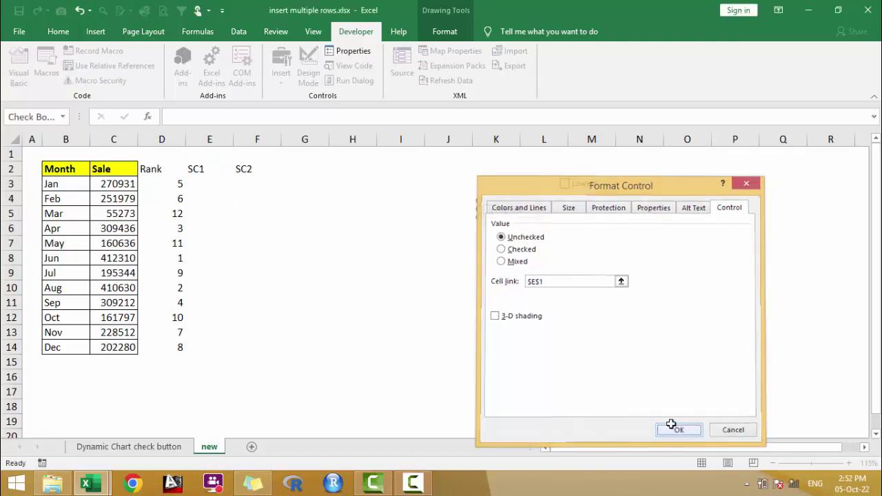
Switch the Highest check box on and off to test its link to E1.
click(503, 239)
click(487, 211)
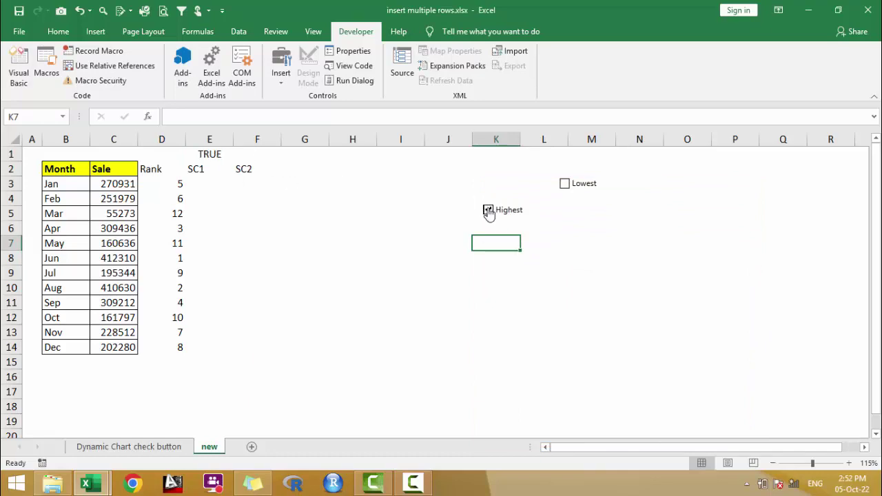
click(487, 211)
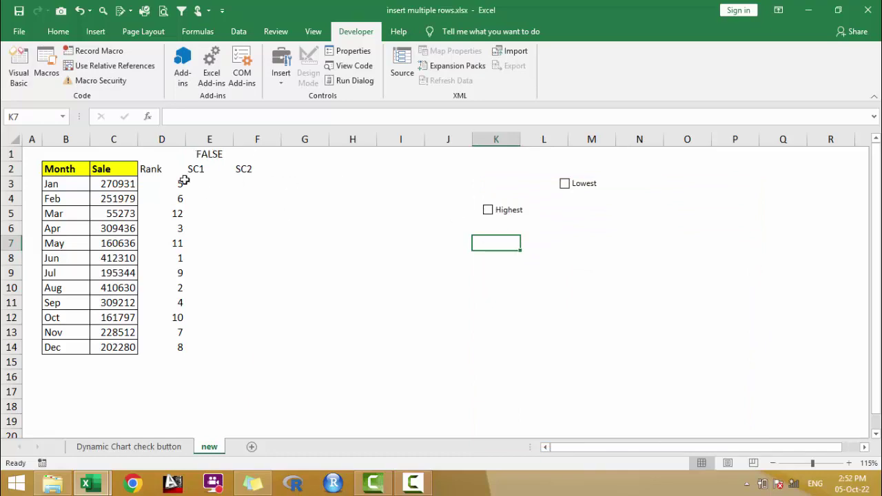
Link the Lowest check box to cell F1 and switch it on and off to test the link.
right_click(584, 184)
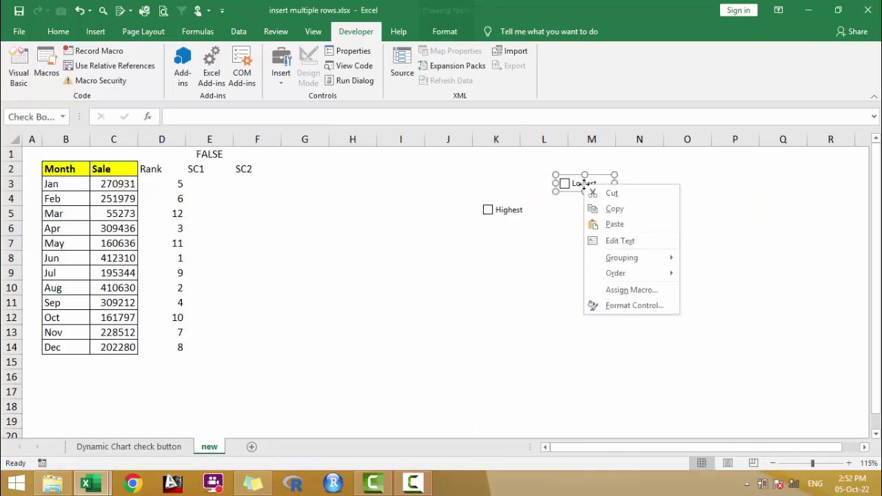
click(621, 308)
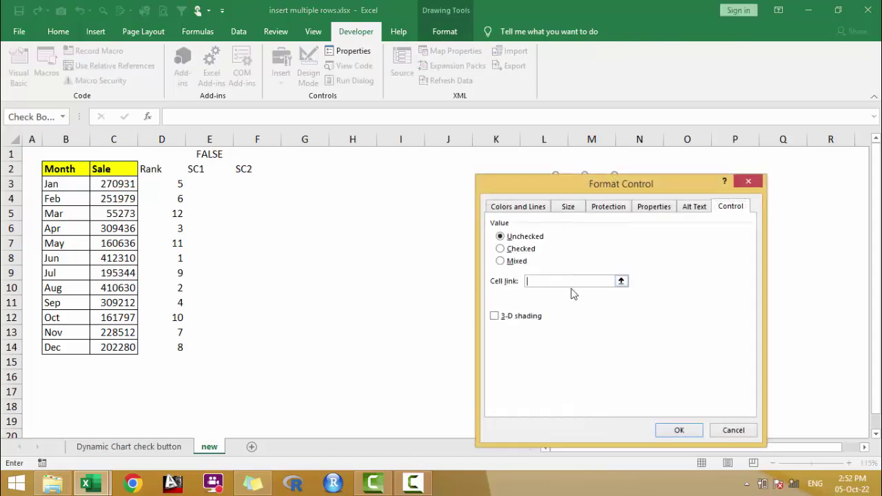
click(257, 153)
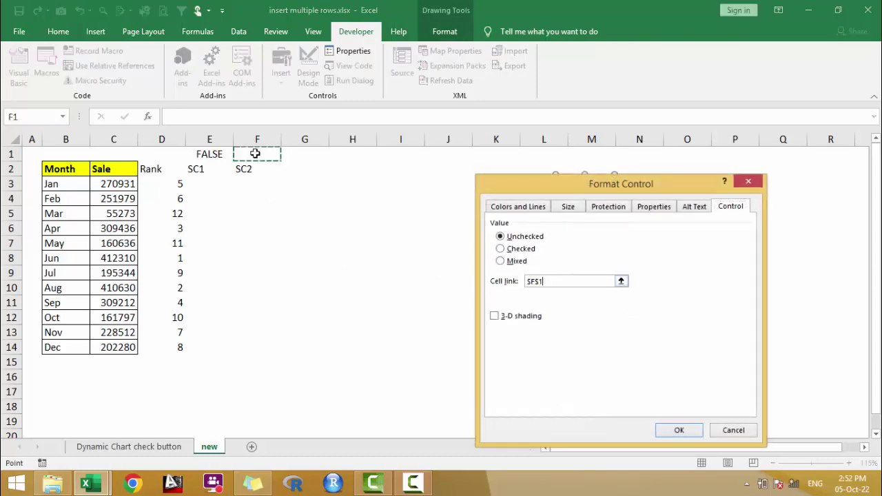
click(679, 430)
click(587, 269)
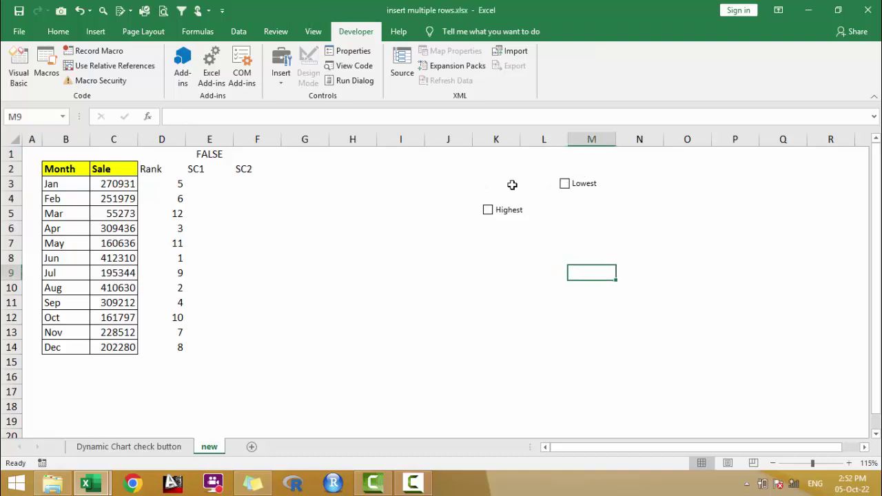
click(564, 184)
click(564, 184)
Enter the SC1 formula =IF(AND($E$1=TRUE,D3=1),C3,"") in cell E3.
click(209, 185)
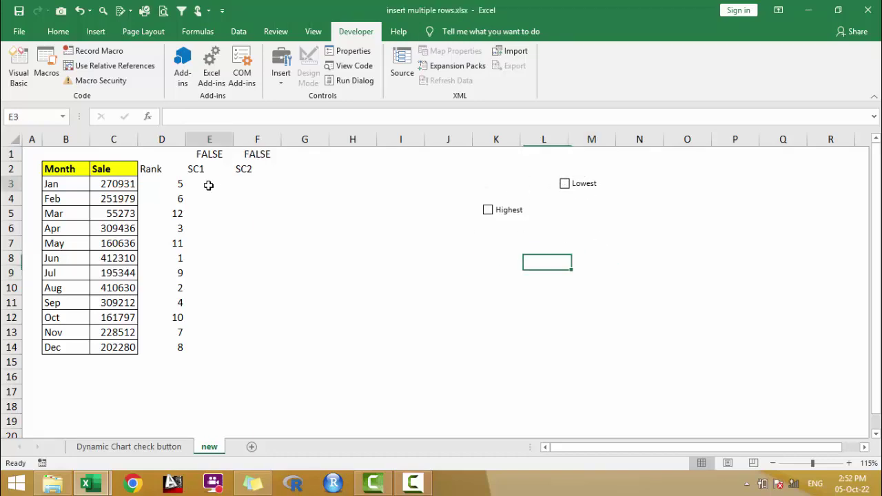
text(=)
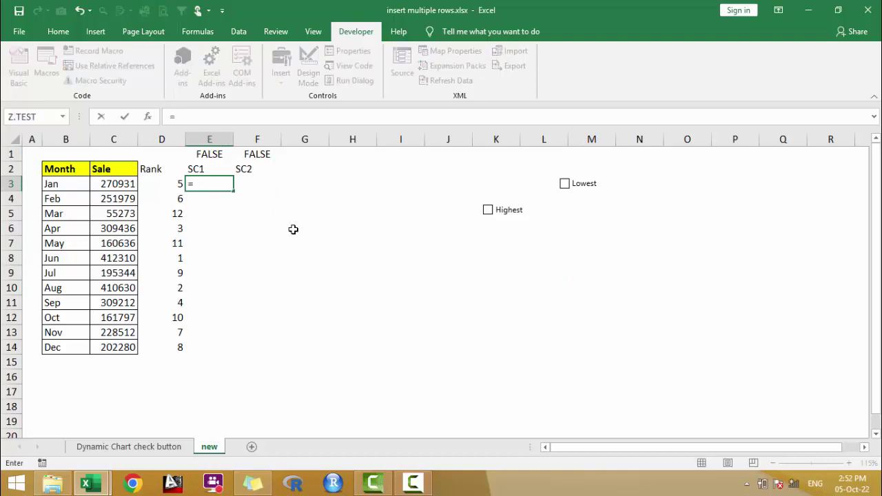
text(if()
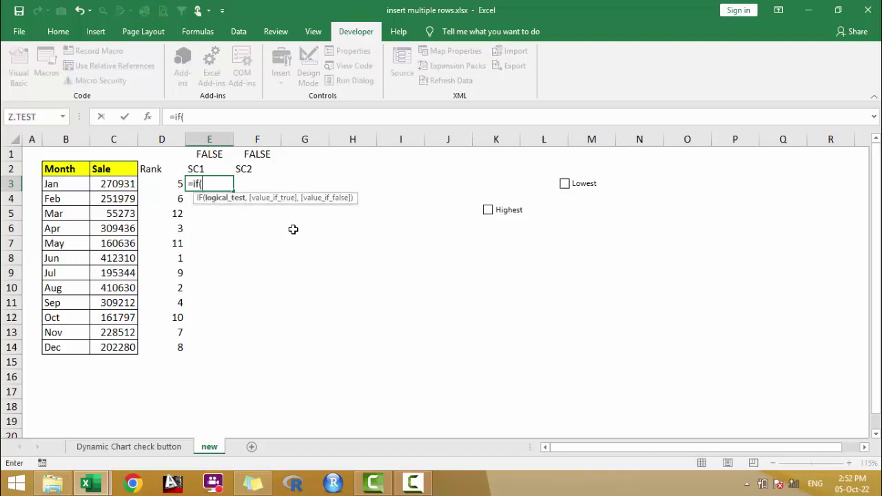
text(and()
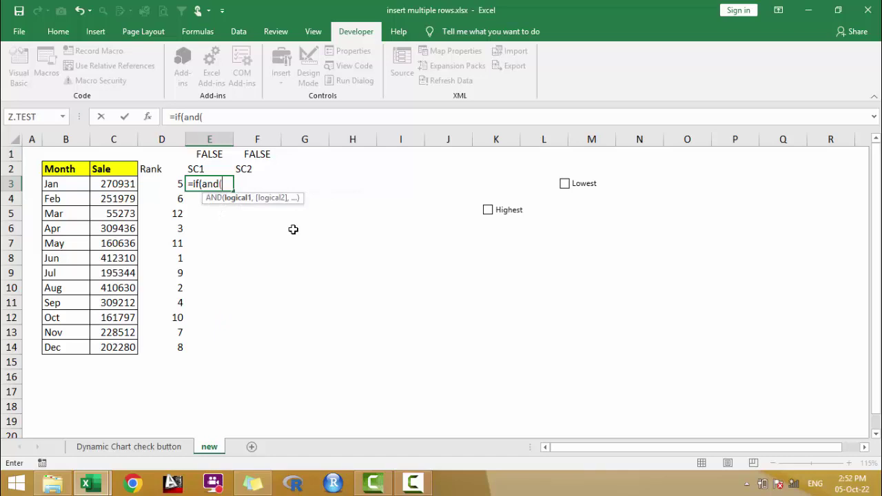
click(216, 154)
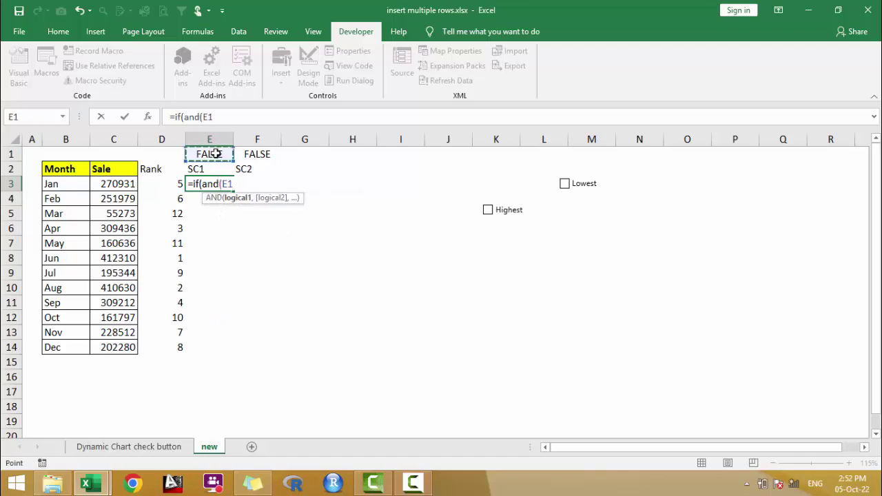
key(F4)
text(=)
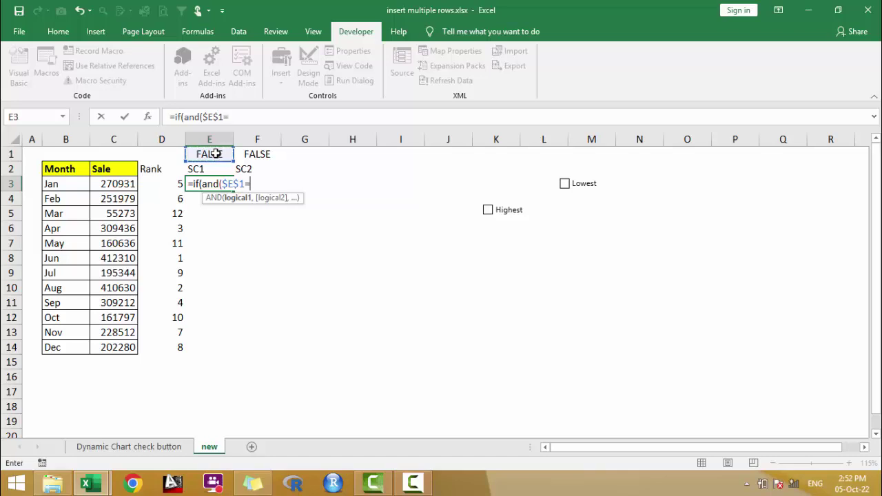
text(True,)
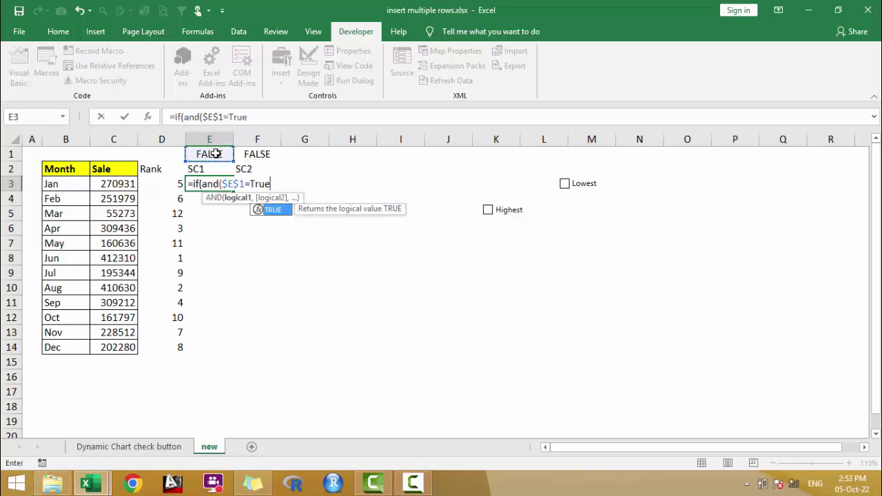
click(178, 185)
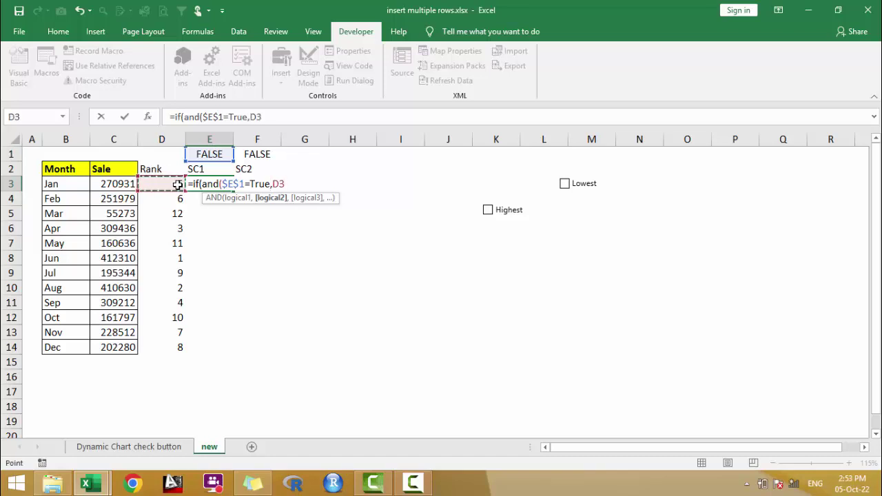
text(=1)
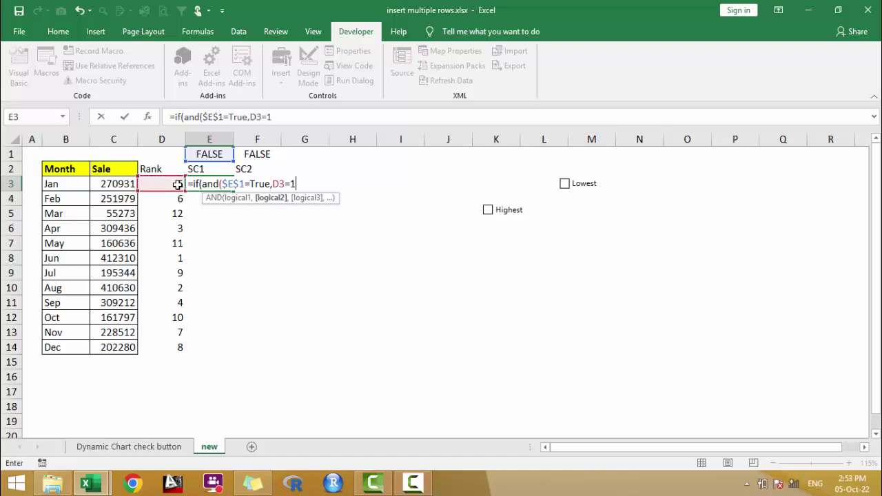
text(,)
click(112, 184)
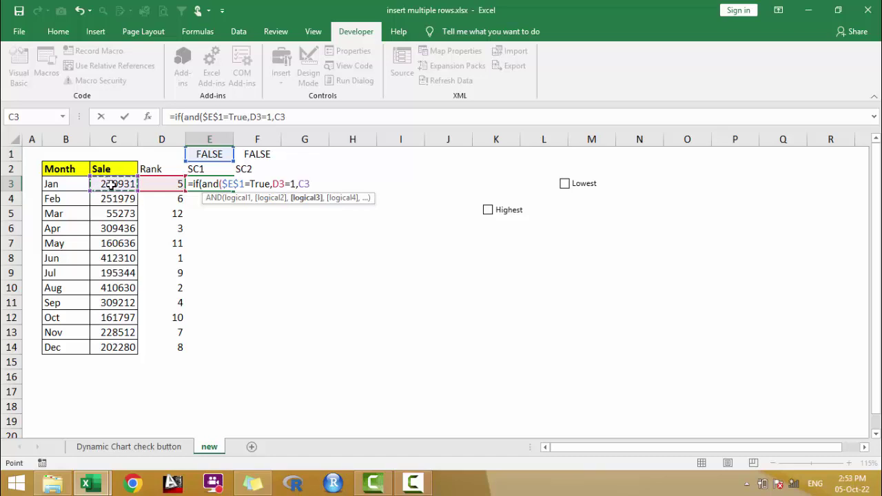
text(,""))
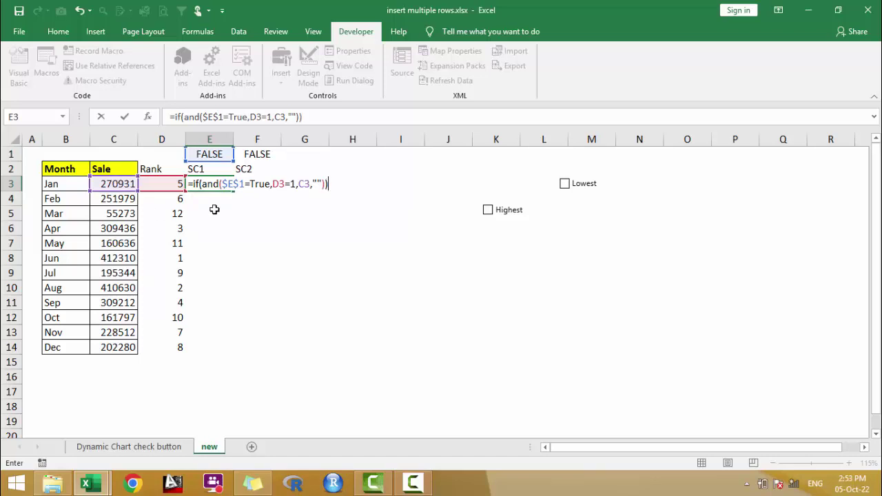
click(295, 184)
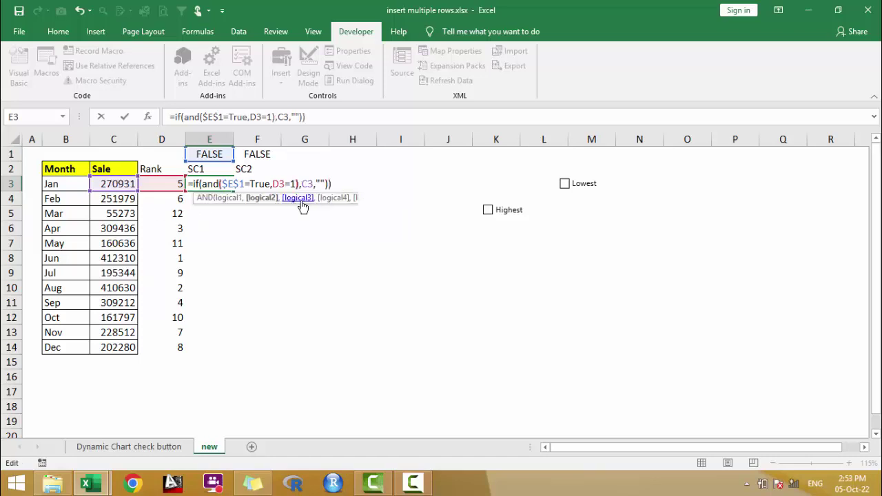
text())
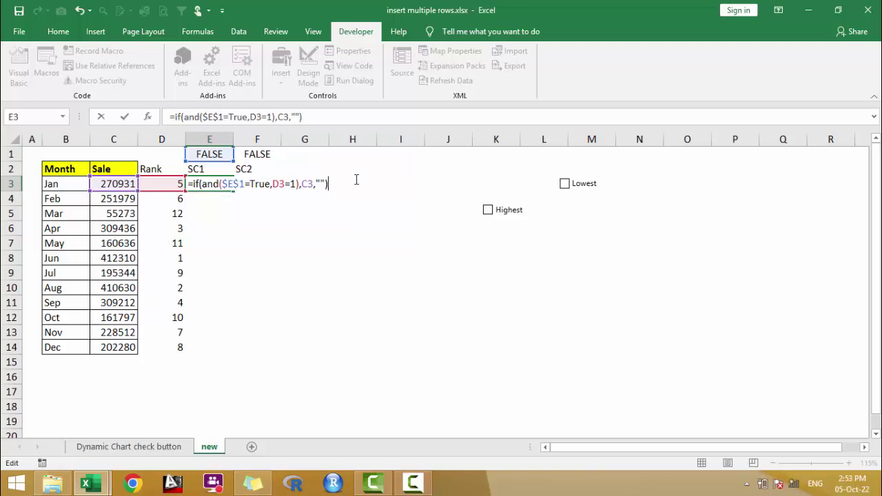
key(Return)
Fill the SC1 formula from E3 down to E14 and test it by switching the Highest check box on and off.
click(220, 186)
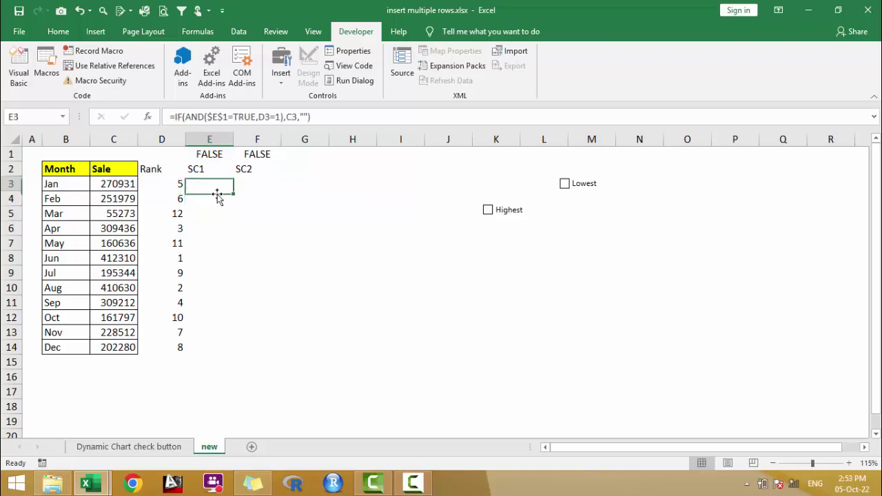
drag(233, 194, 227, 351)
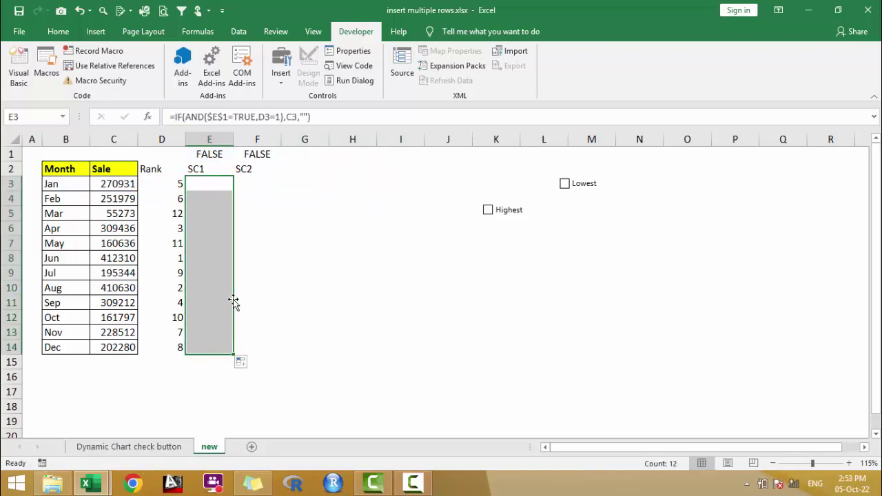
double_click(215, 183)
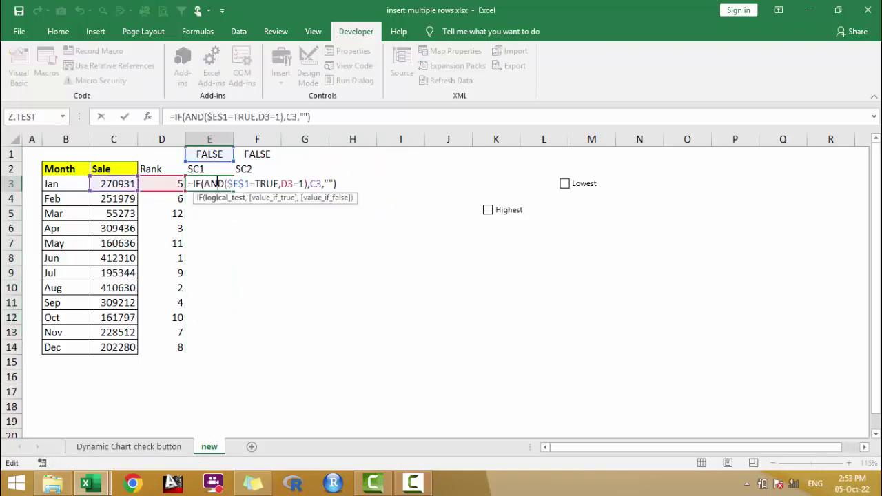
key(Escape)
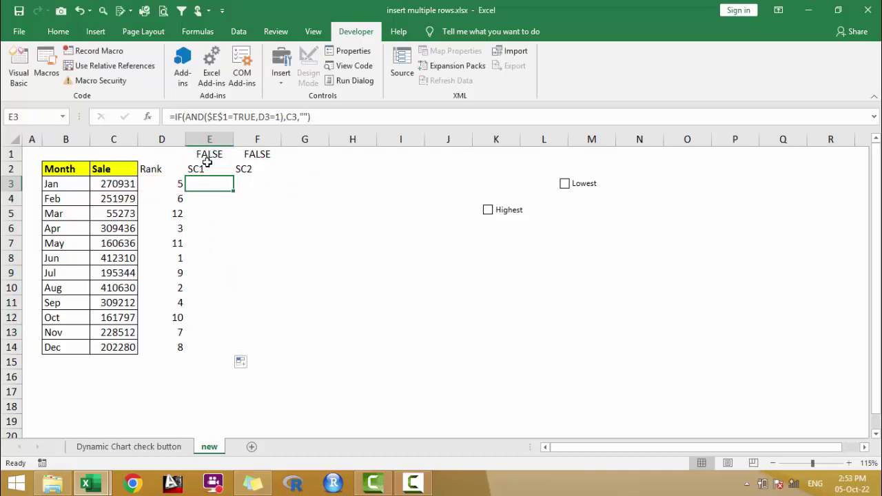
click(488, 211)
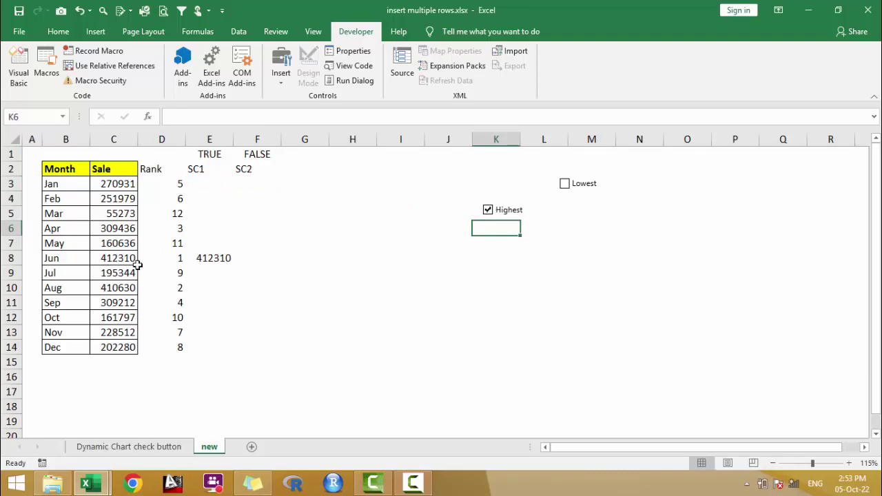
click(489, 211)
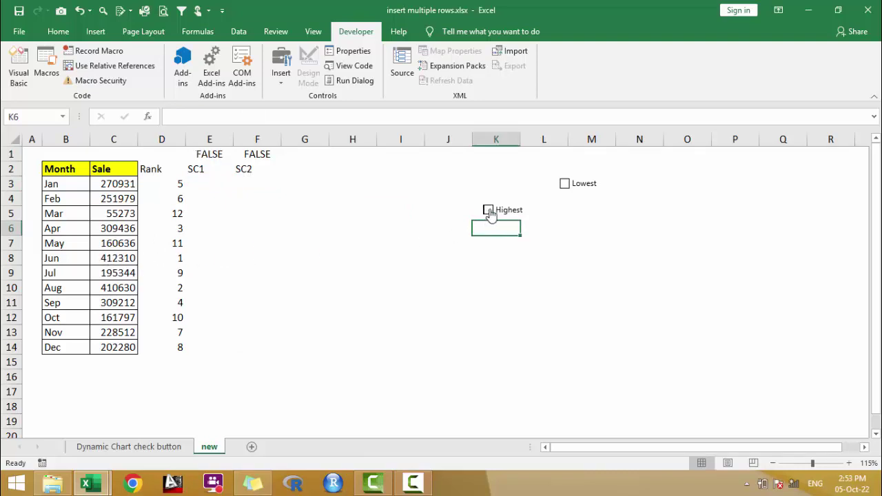
Enter the SC2 formula =IF(AND($F$1=TRUE,D3=12),C3,"") in cell F3.
click(252, 184)
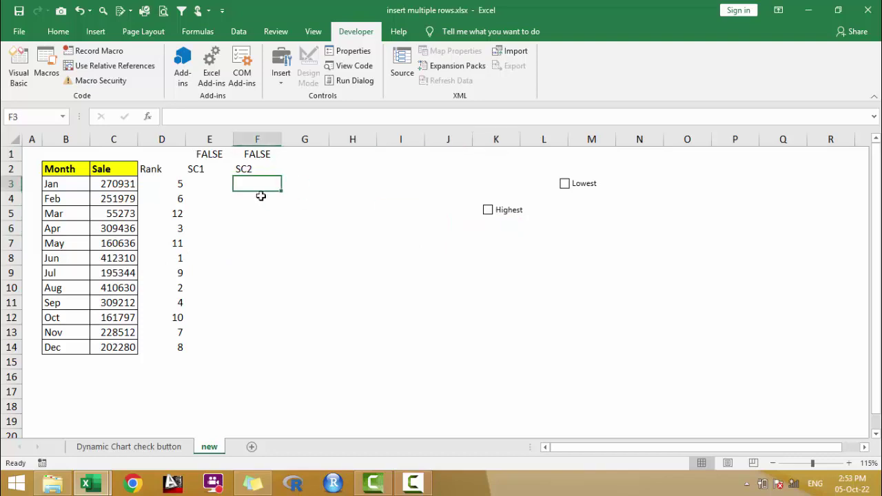
text(=if()
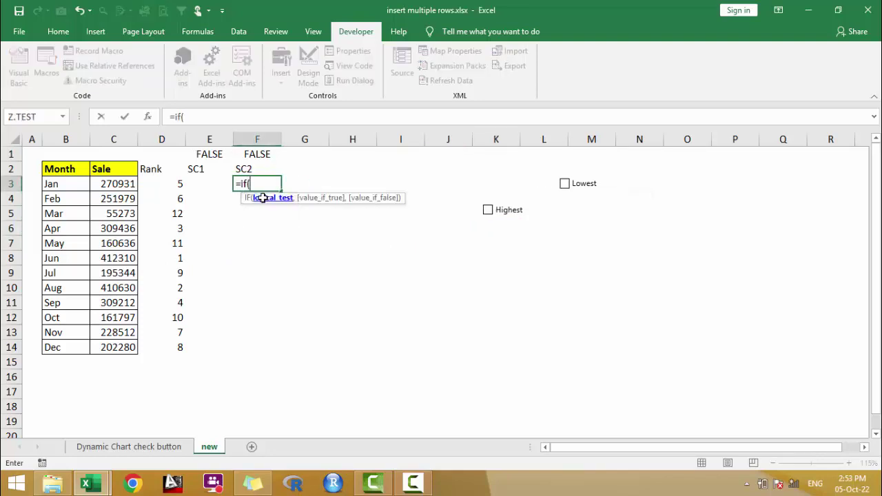
text(and()
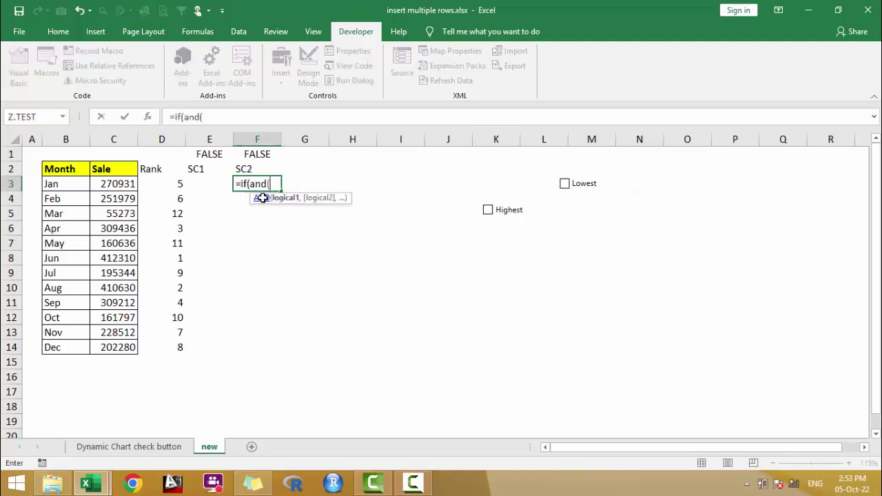
click(267, 152)
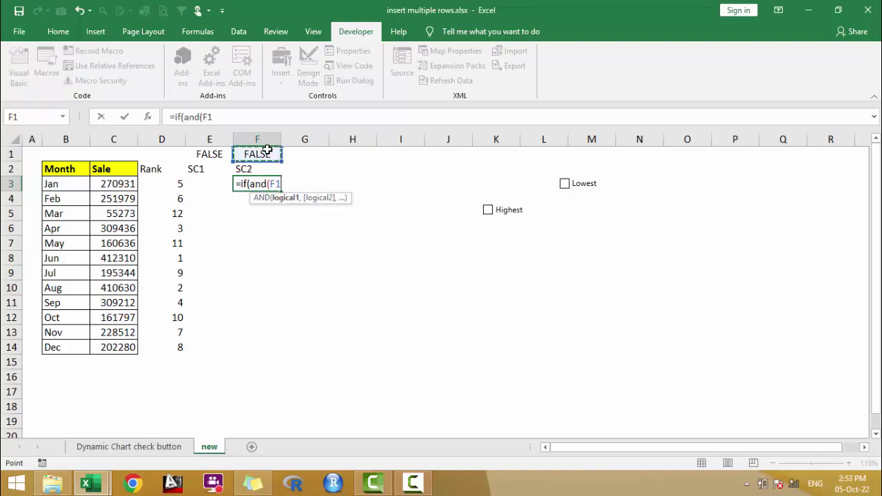
key(F4)
text(=)
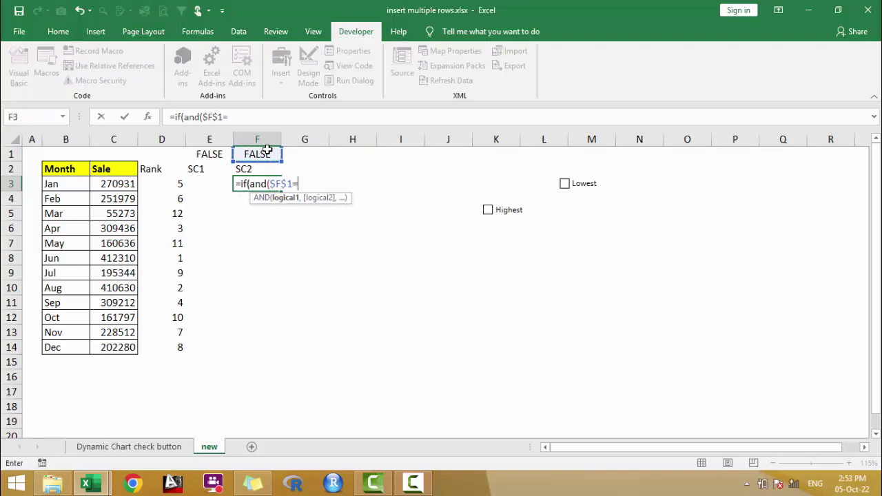
text(true,)
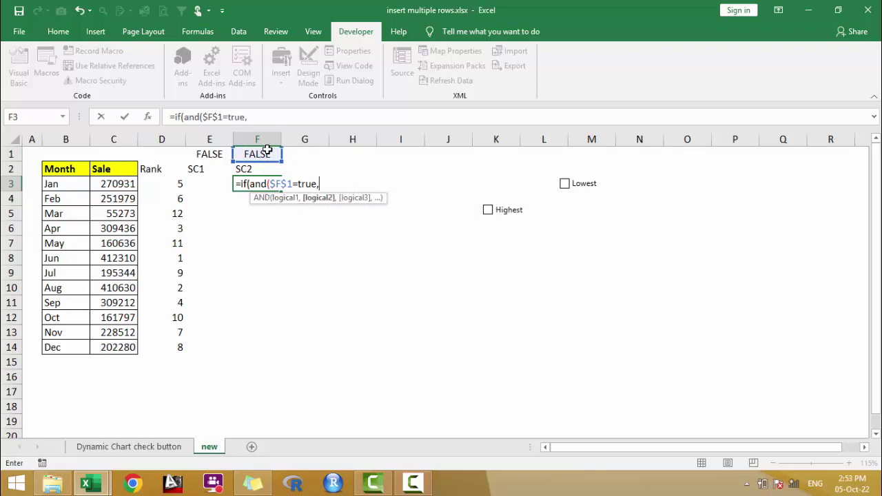
click(177, 184)
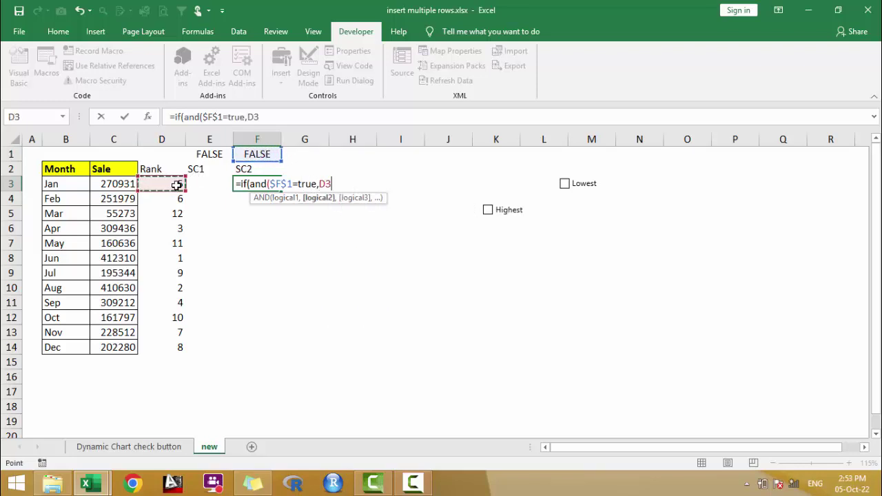
text(=12))
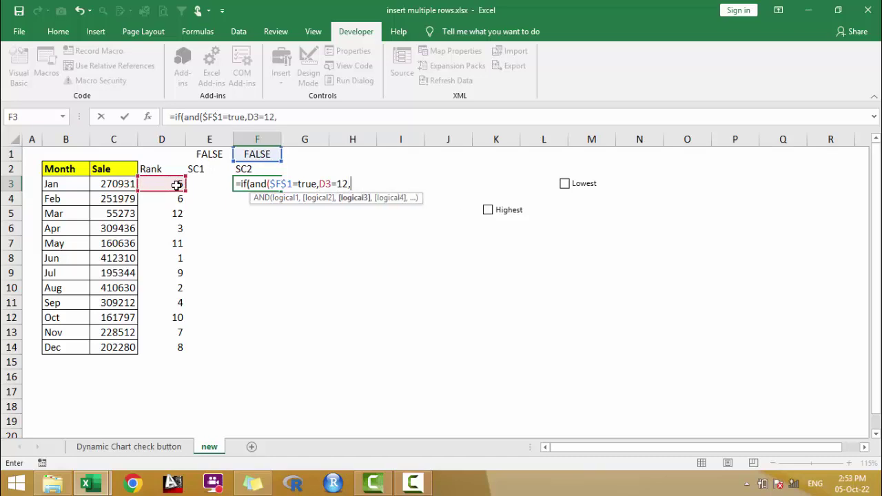
text(,)
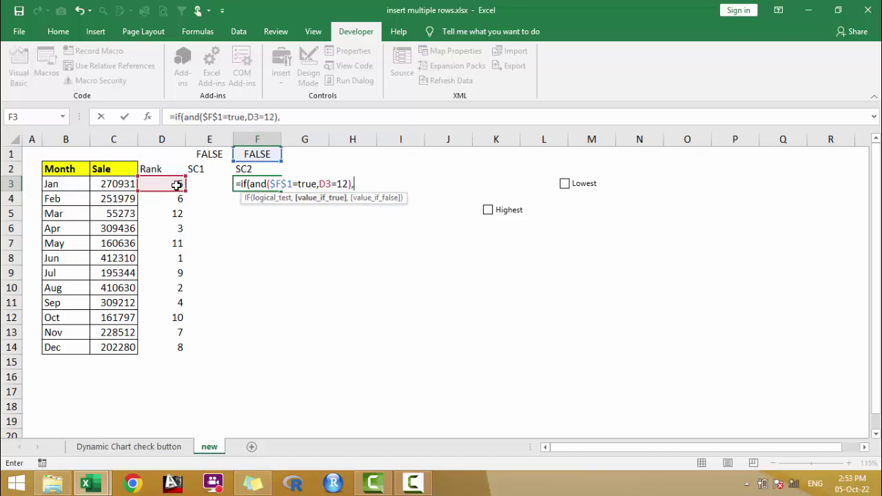
click(100, 184)
text(,)
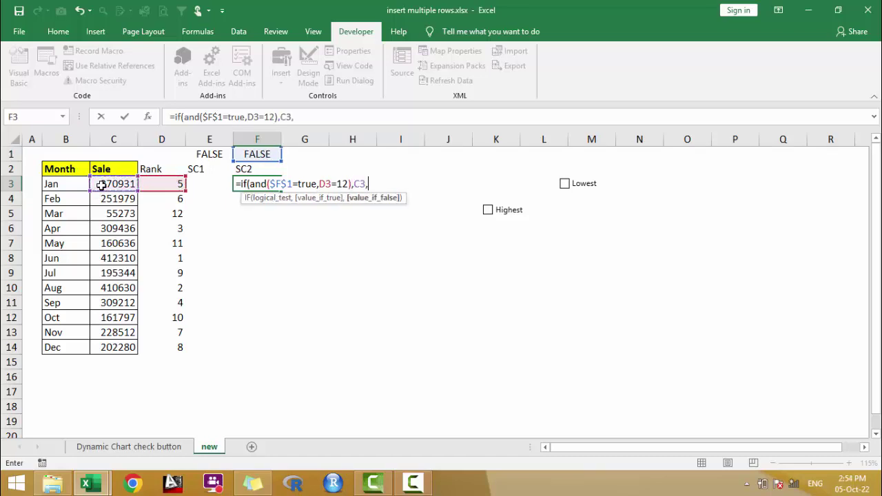
text(""))
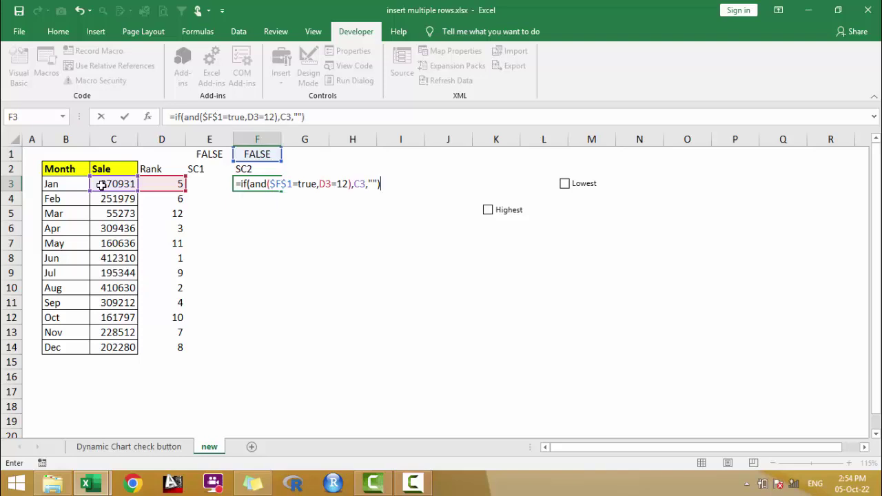
key(Return)
Fill the SC2 formula from F3 down to F14 and test both helper columns by switching on the Highest and Lowest check boxes.
click(265, 181)
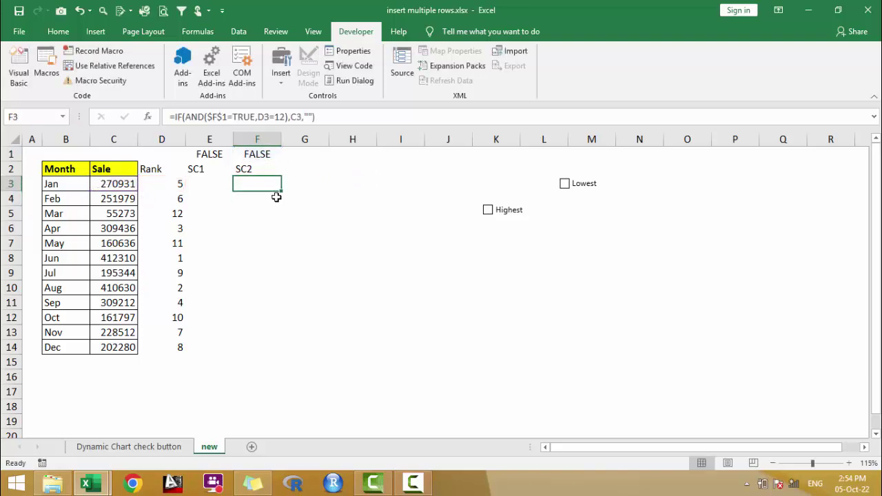
drag(281, 193, 273, 353)
click(351, 213)
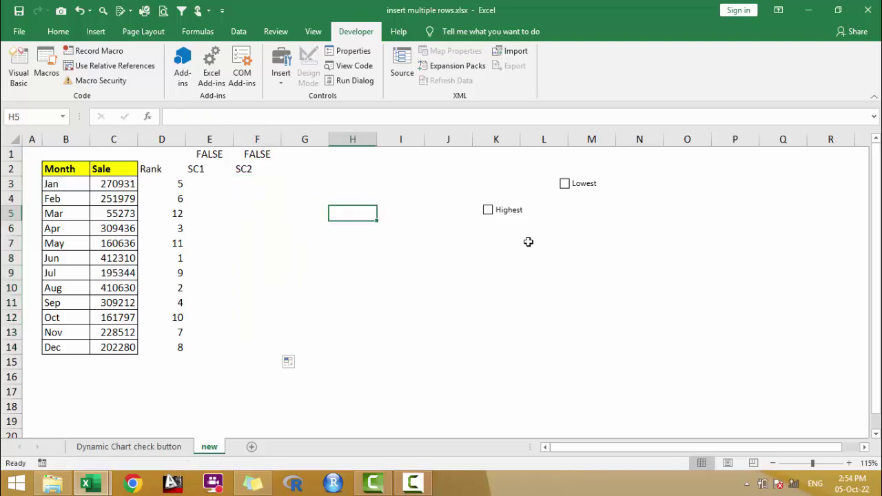
click(488, 213)
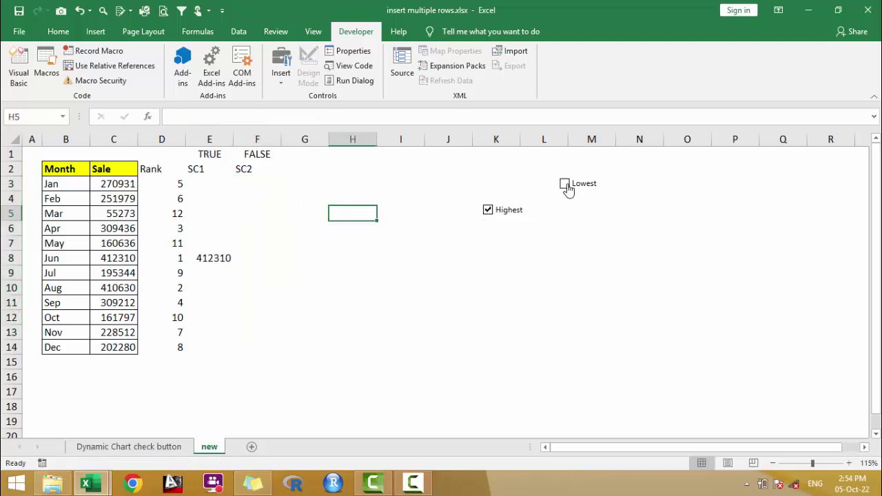
click(566, 185)
click(218, 259)
click(269, 220)
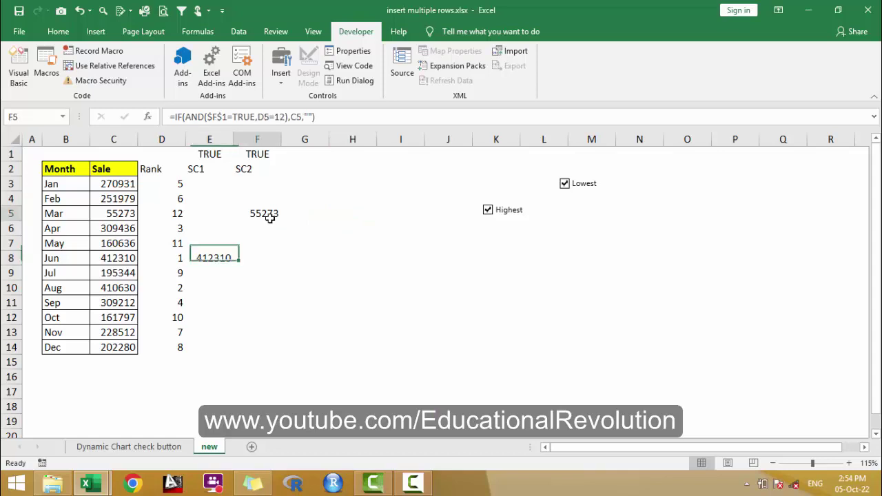
Move the Lowest and Highest check boxes to columns P and Q, with Lowest directly above Highest.
right_click(572, 188)
key(Escape)
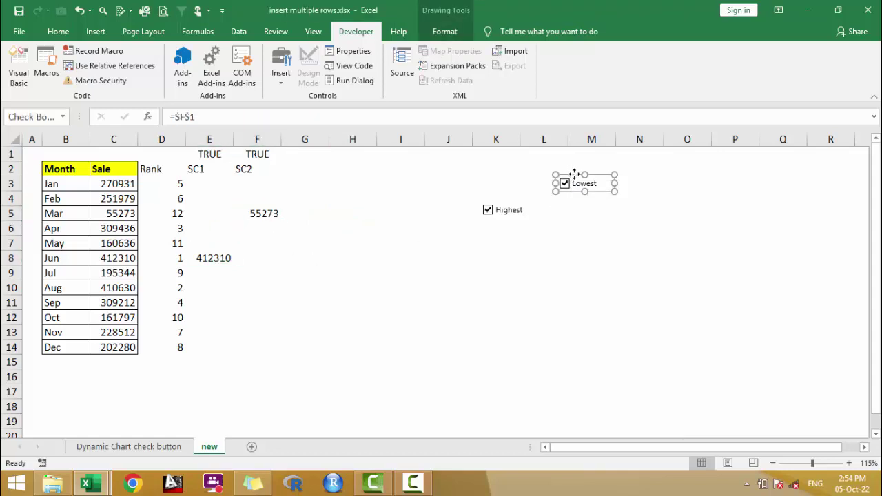
drag(574, 175, 752, 162)
right_click(525, 216)
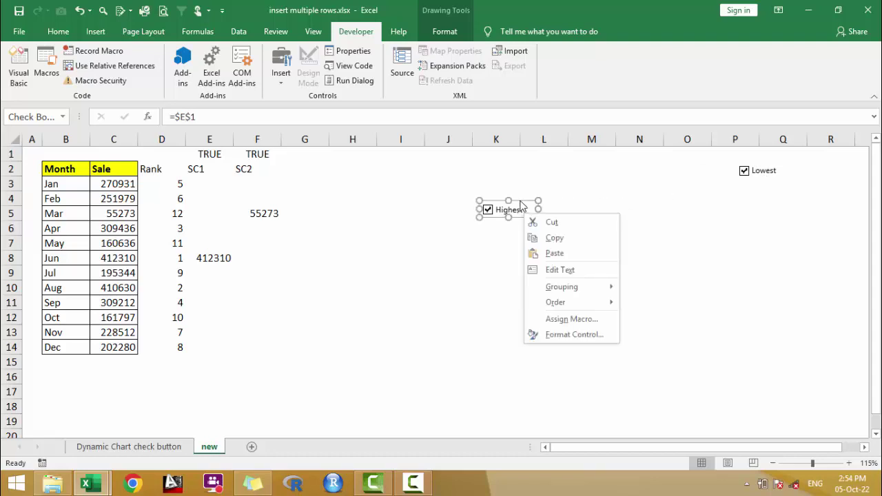
key(Escape)
drag(520, 205, 775, 189)
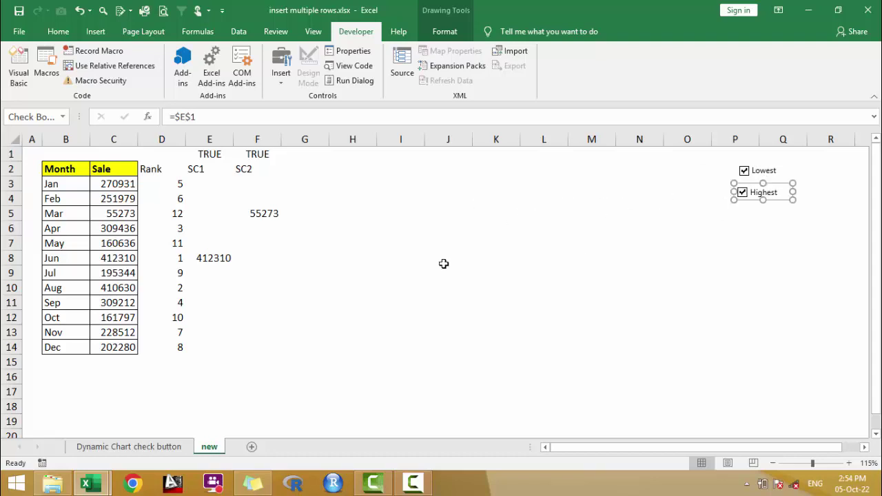
click(445, 273)
Insert a 2-D clustered column chart from the Month and Sale data in B2:C14.
drag(69, 171, 130, 345)
click(105, 34)
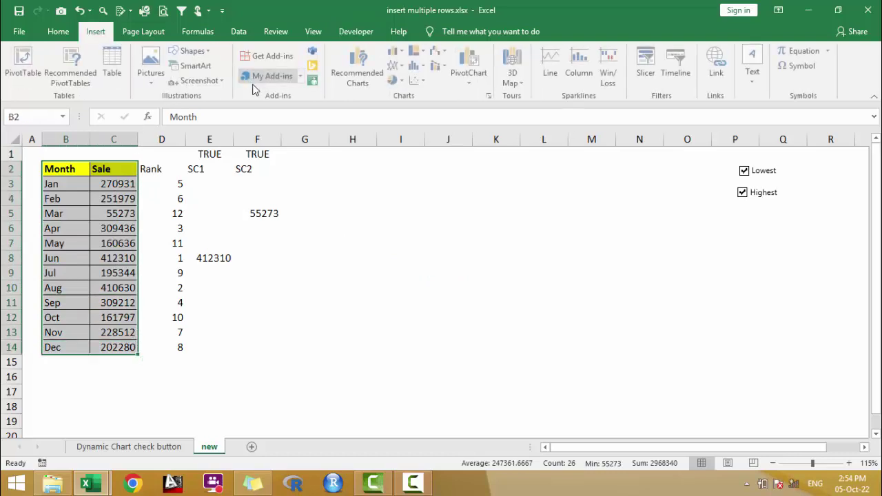
click(397, 51)
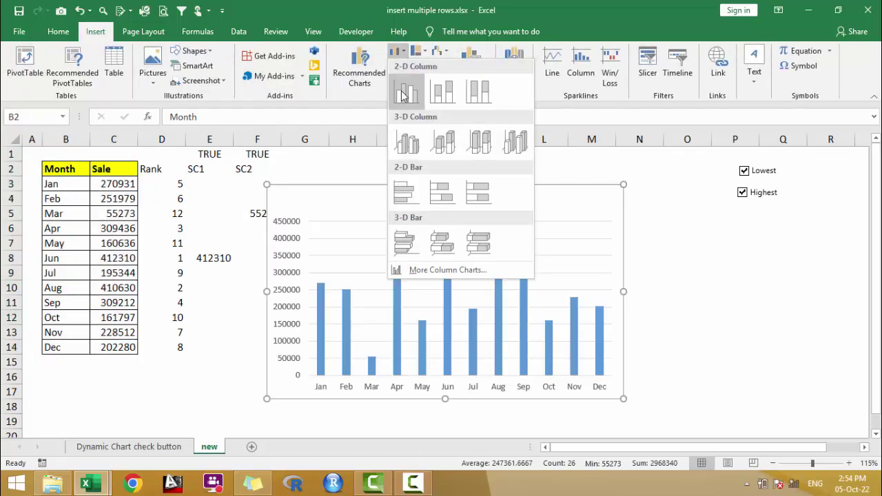
click(406, 91)
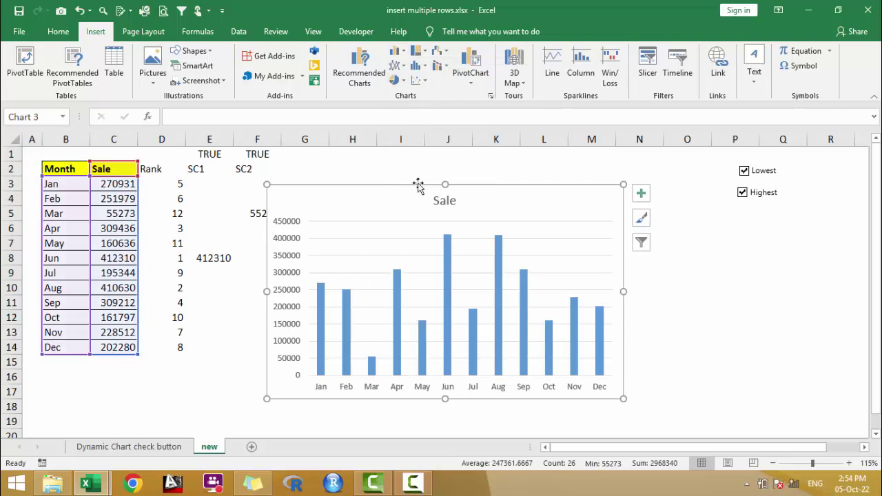
Move the chart clear of the helper columns so it starts in column H, and delete its title.
drag(418, 184, 490, 168)
click(526, 189)
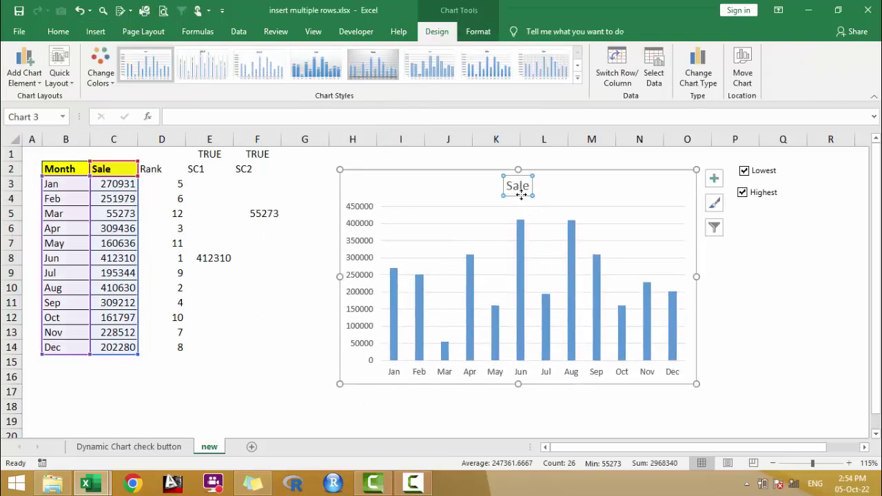
key(Delete)
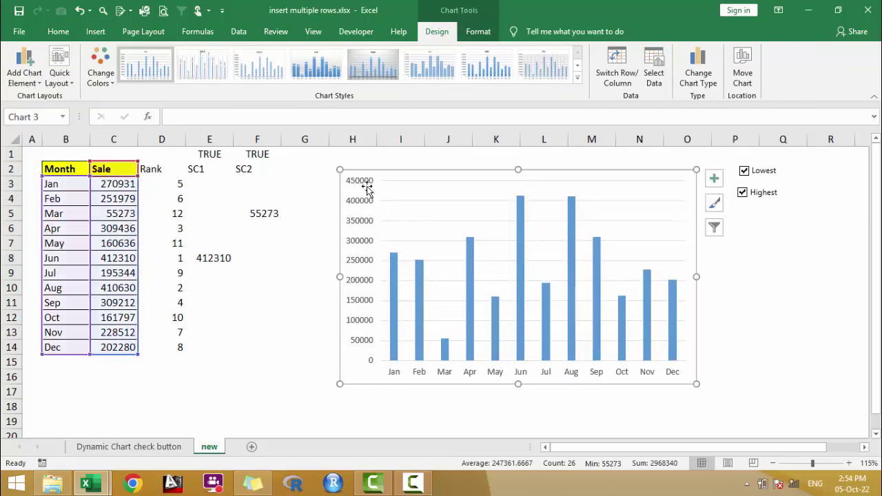
Apply the custom number format code 0,"K" to the chart's vertical axis.
right_click(367, 187)
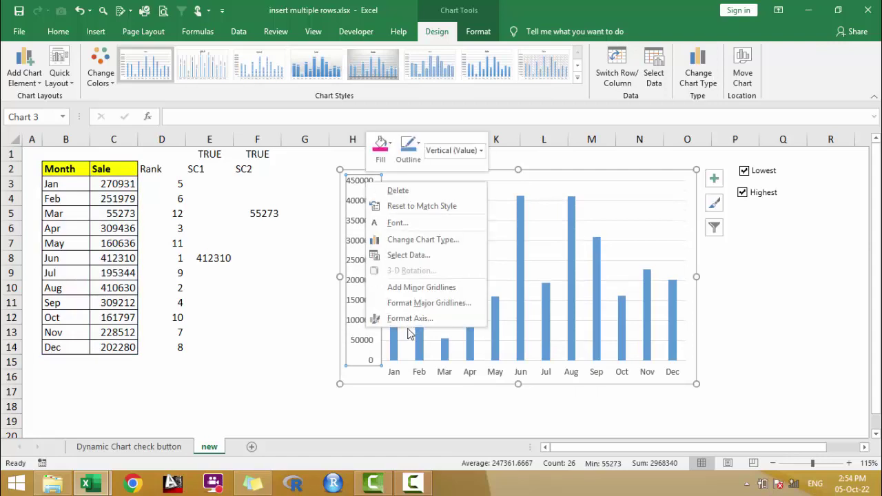
click(411, 323)
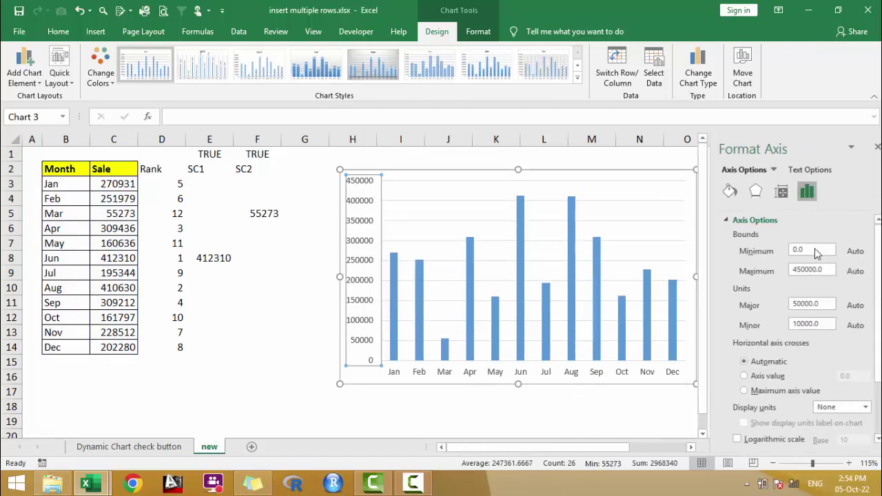
click(735, 217)
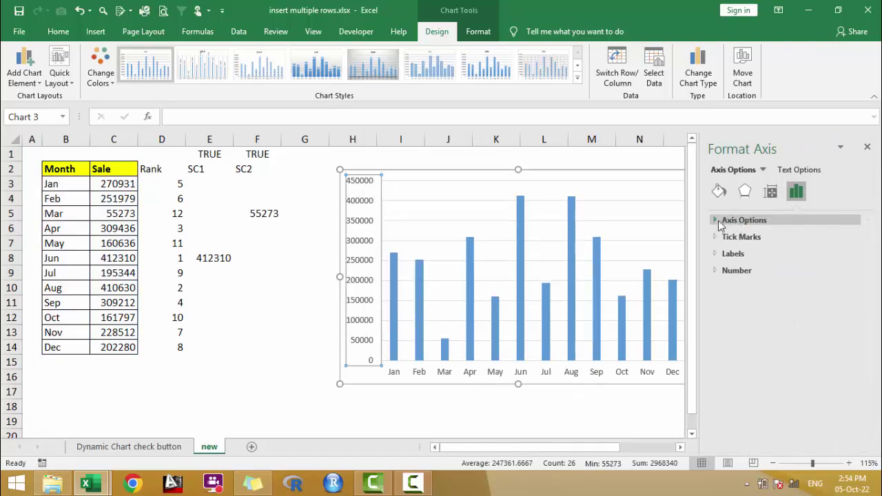
click(731, 271)
drag(770, 349, 723, 353)
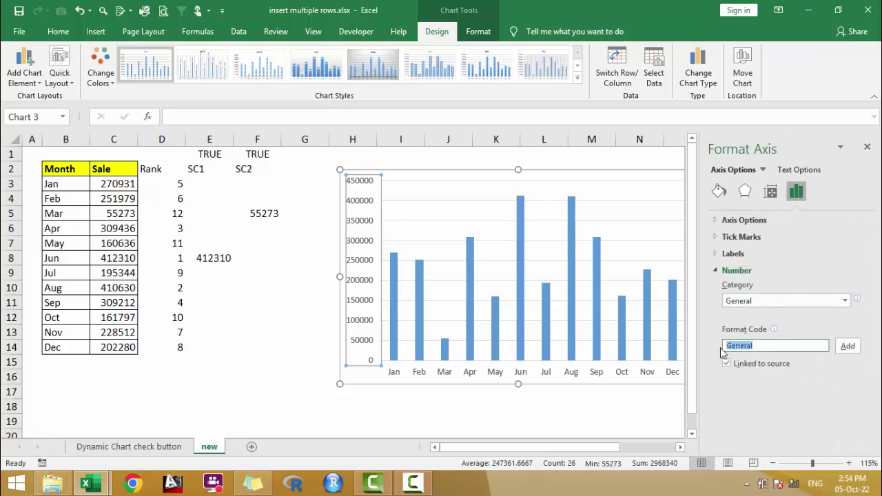
text(0,"K")
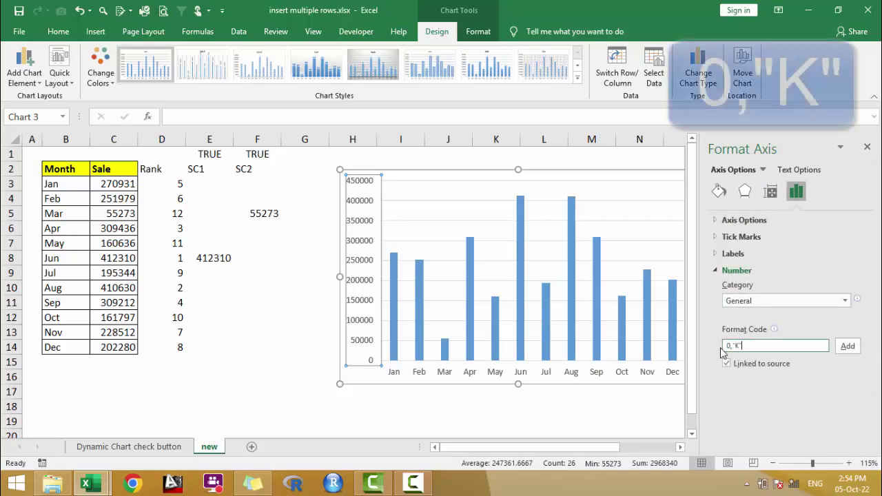
click(846, 347)
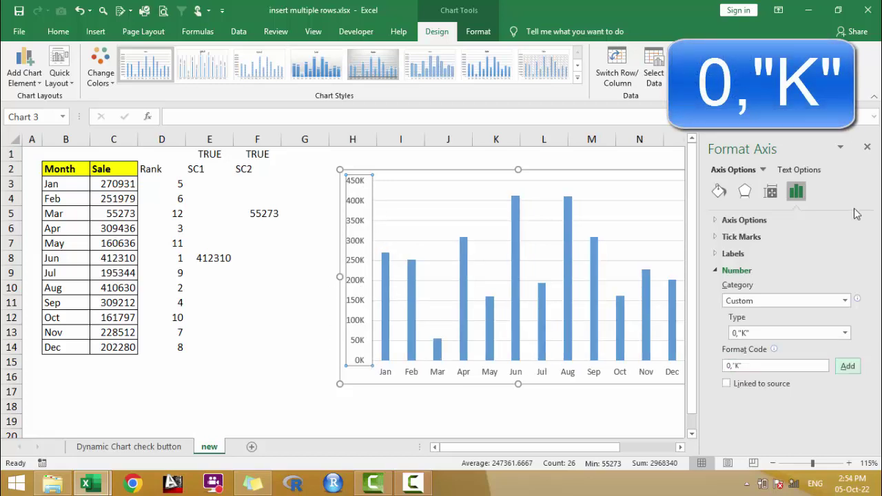
click(868, 150)
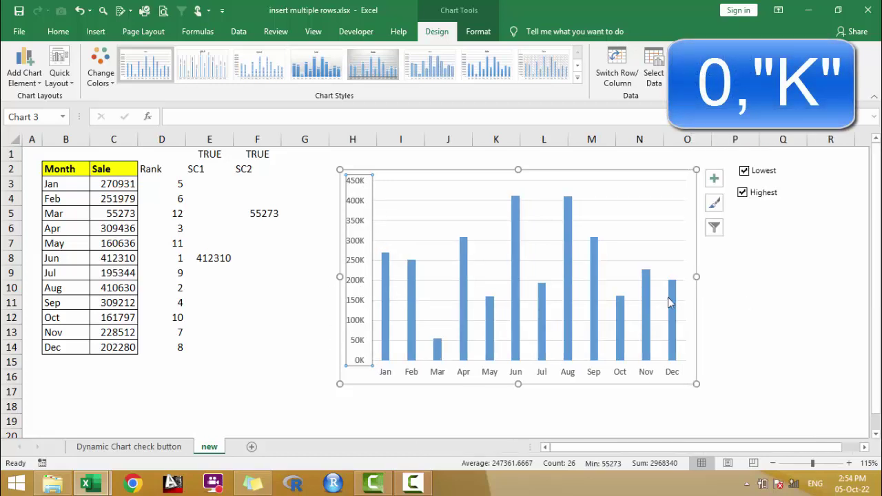
Widen the chart's Sale columns by reducing the series gap width to 68%.
click(572, 262)
right_click(572, 263)
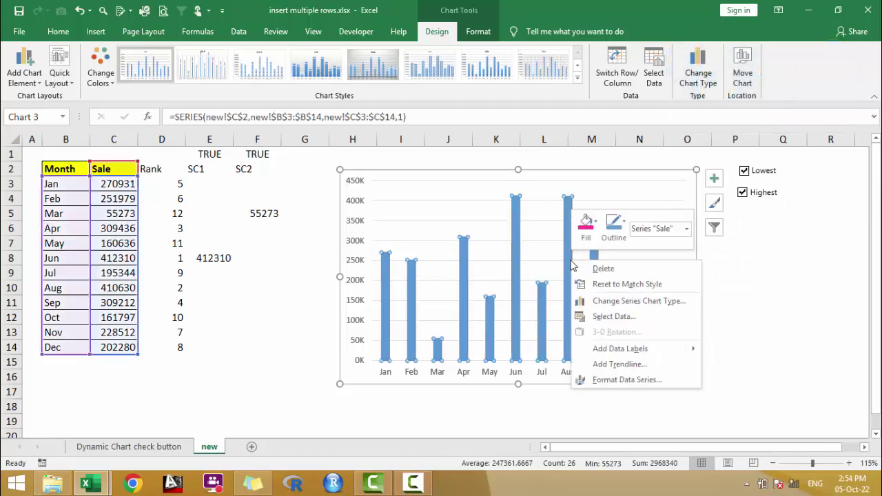
click(624, 380)
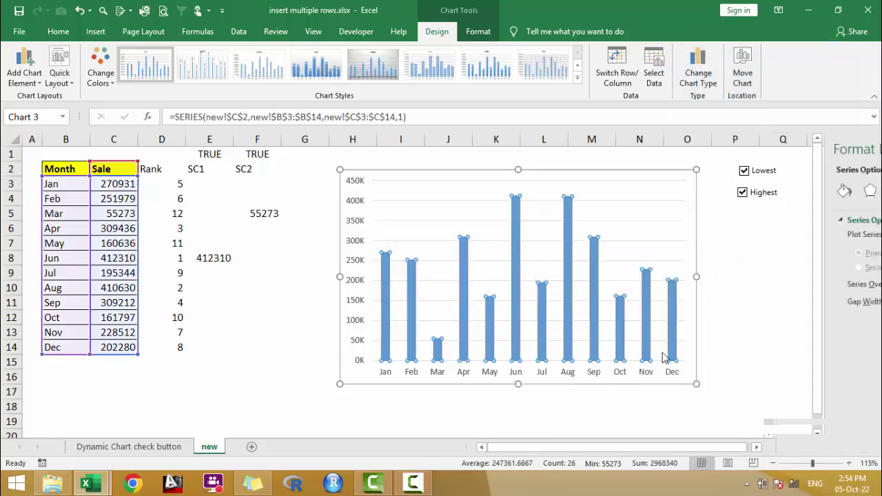
drag(792, 307, 782, 306)
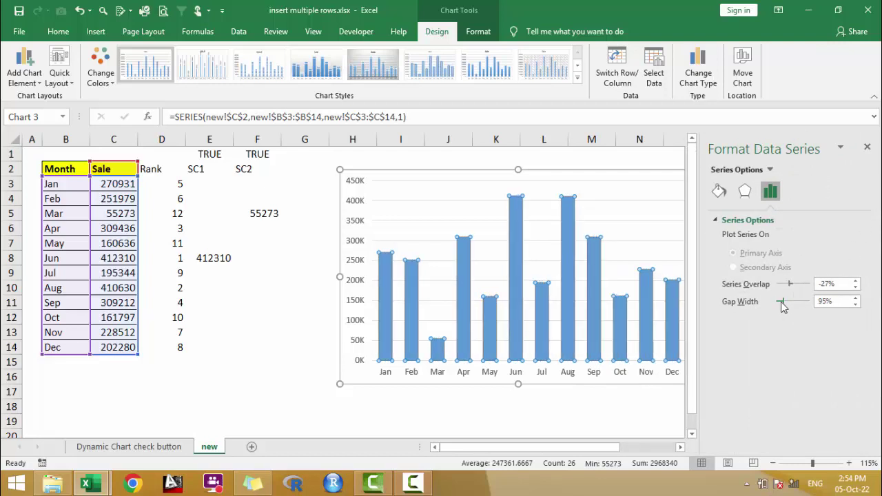
drag(784, 308, 780, 304)
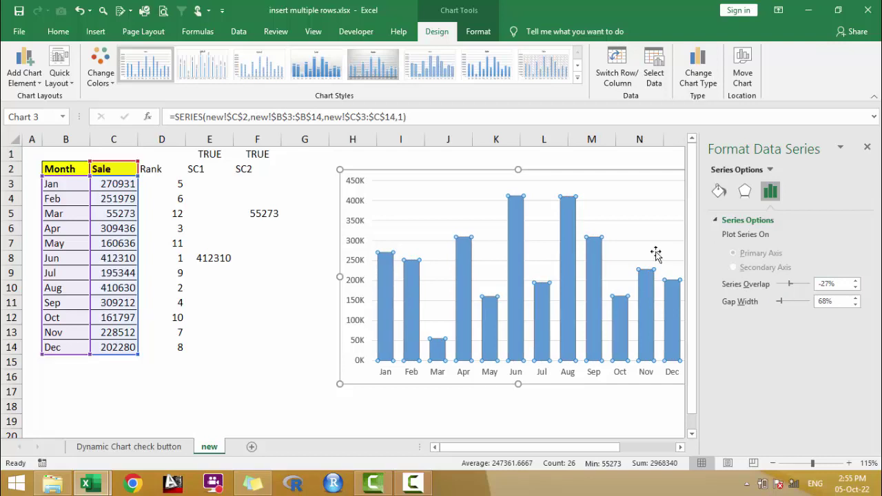
click(868, 147)
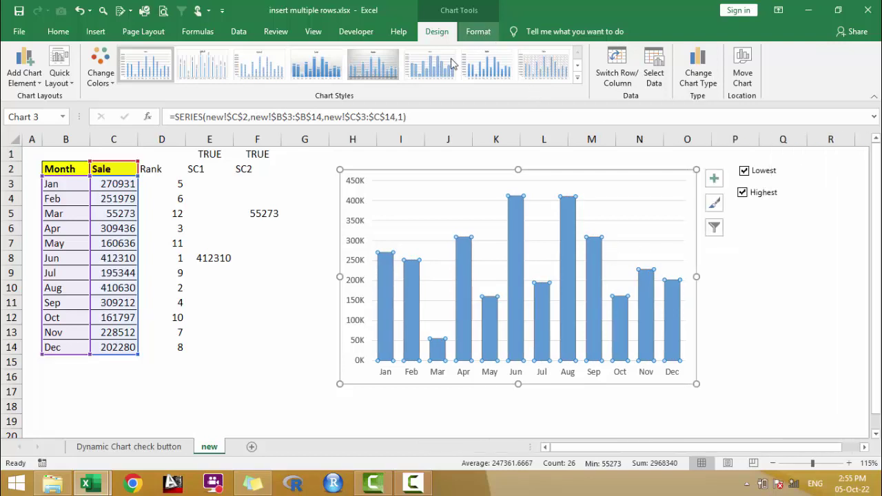
Fill the chart's Sale columns with a light gold theme colour and apply the automatic black outline.
click(478, 31)
click(366, 53)
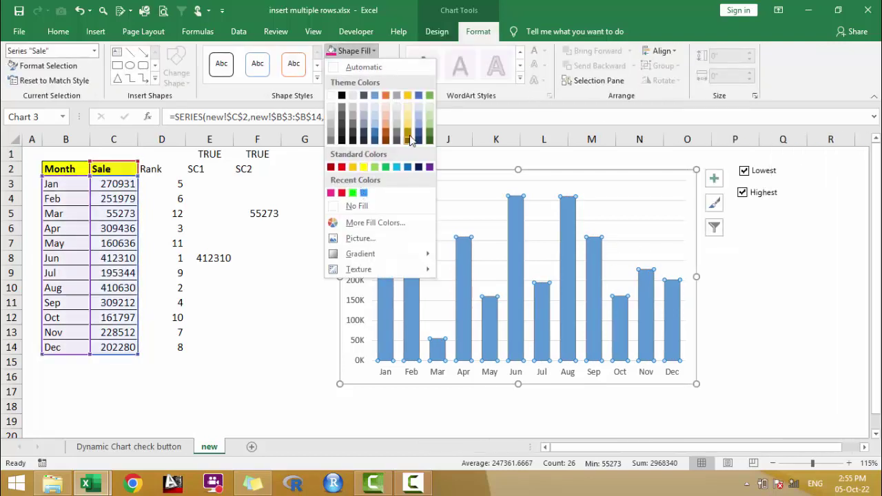
click(410, 125)
click(362, 66)
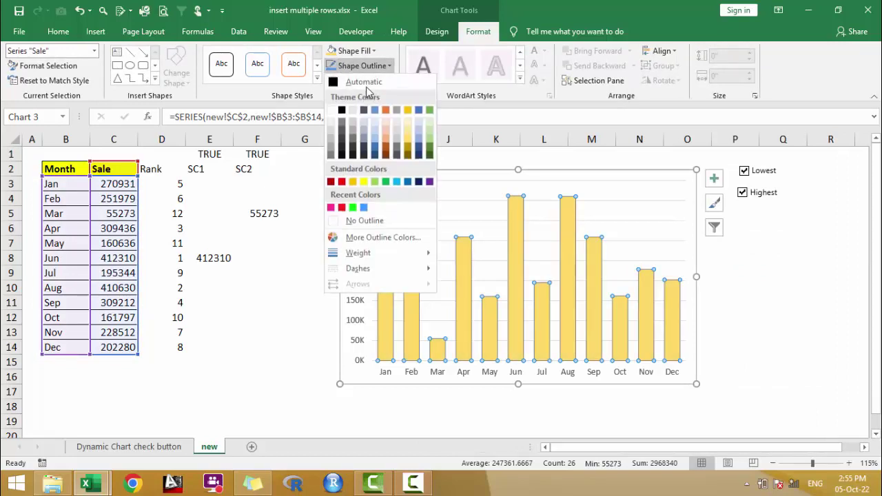
click(340, 83)
click(790, 303)
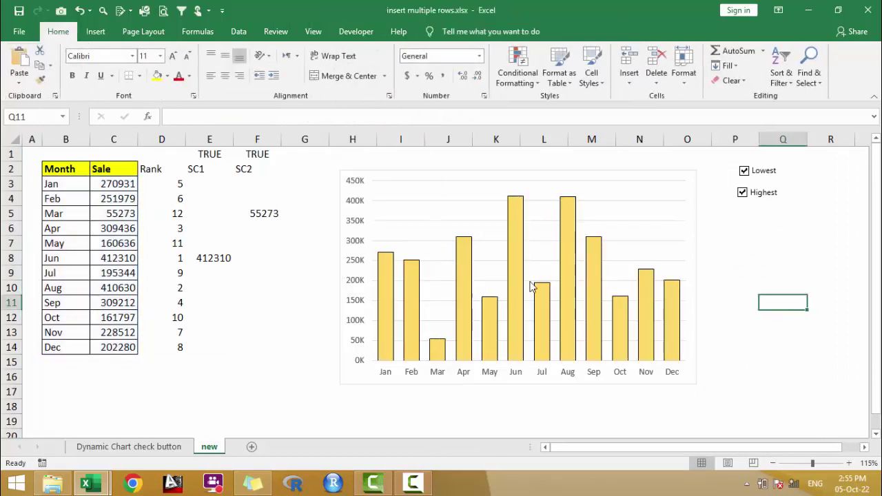
click(688, 173)
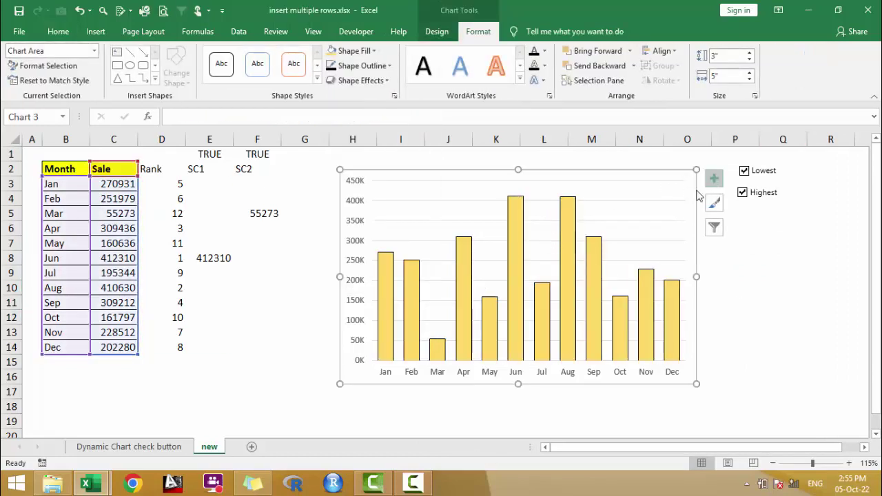
click(812, 339)
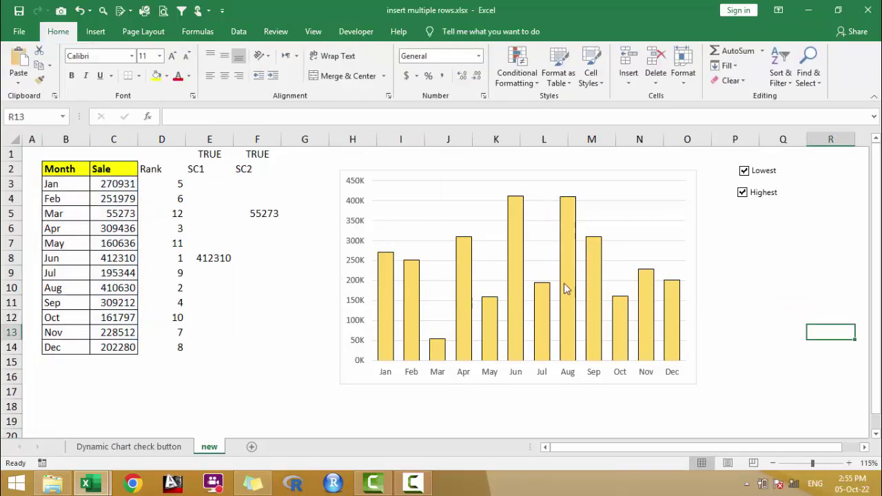
Add a chart series named h that takes its values from the SC1 cells E3:E14.
click(410, 174)
right_click(409, 173)
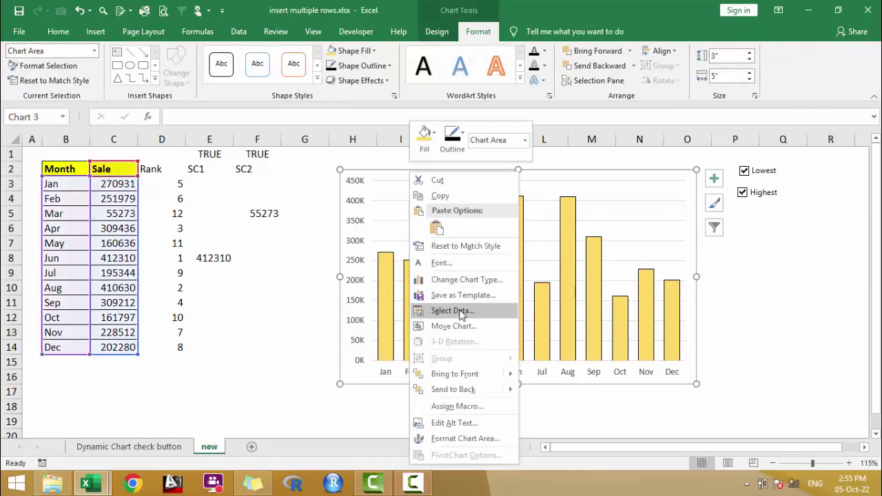
click(407, 284)
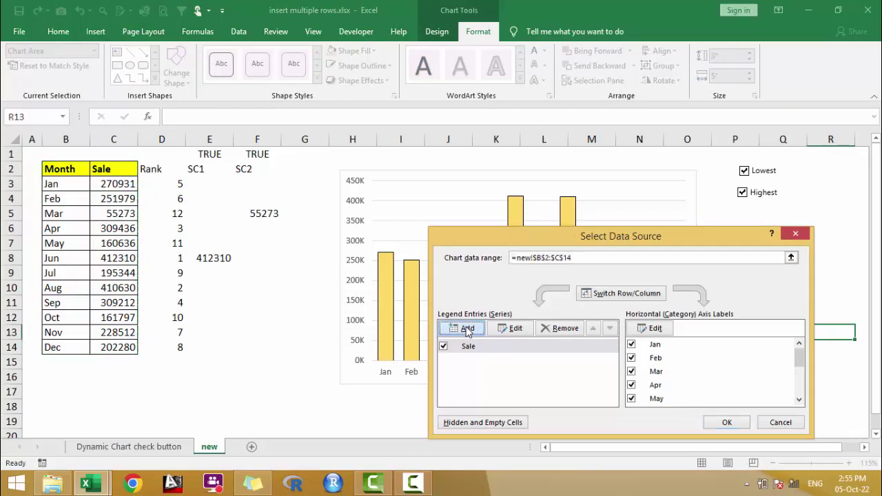
click(464, 331)
drag(555, 355, 518, 352)
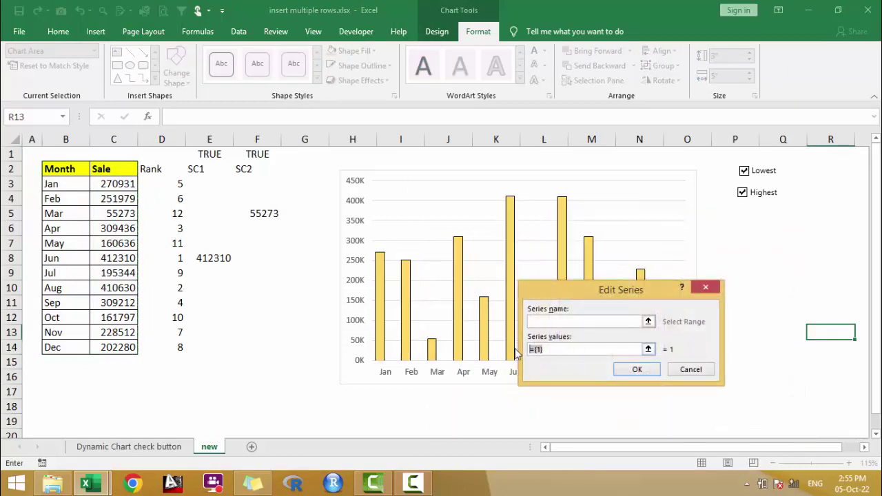
key(BackSpace)
drag(210, 186, 207, 348)
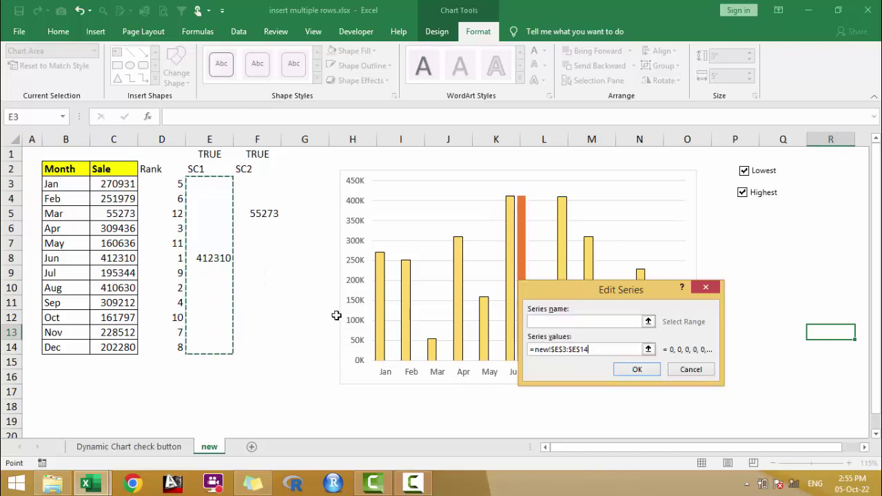
click(541, 322)
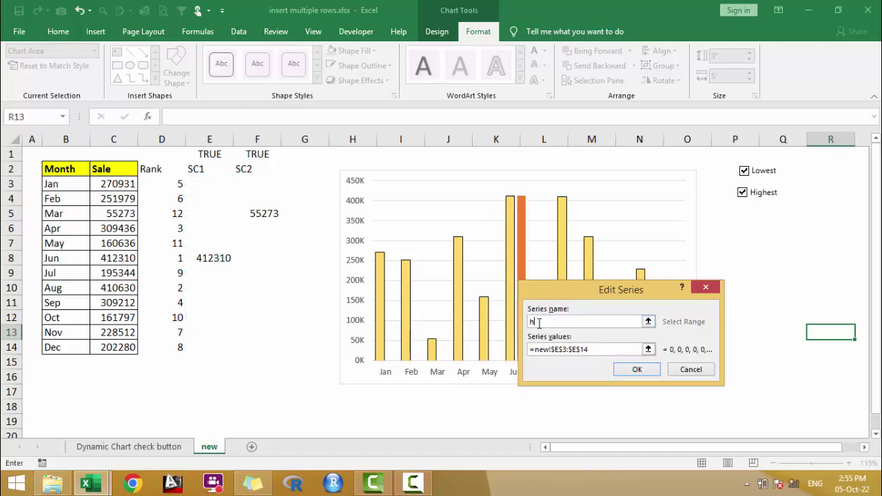
click(634, 372)
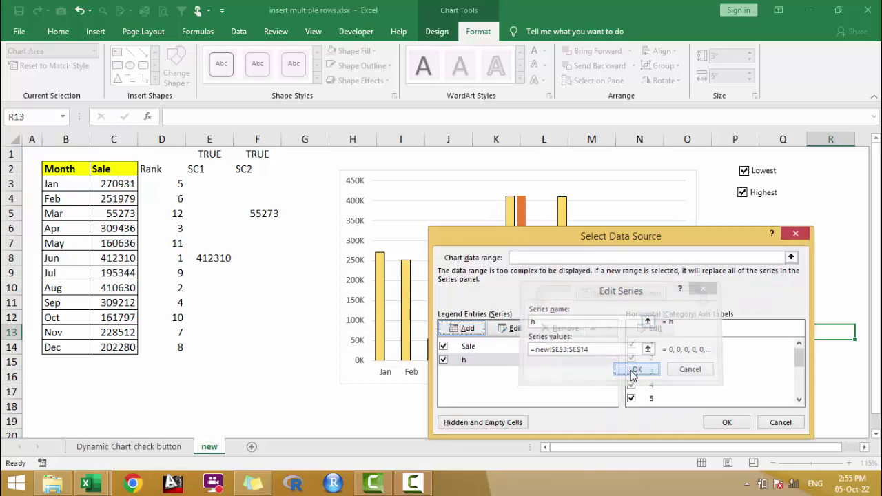
click(728, 422)
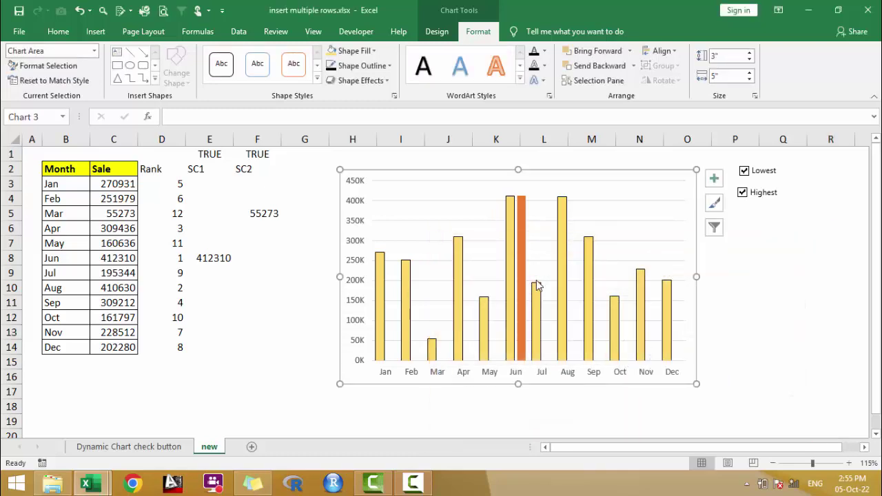
Fill the h series column for June with standard green and give it a black outline.
click(523, 250)
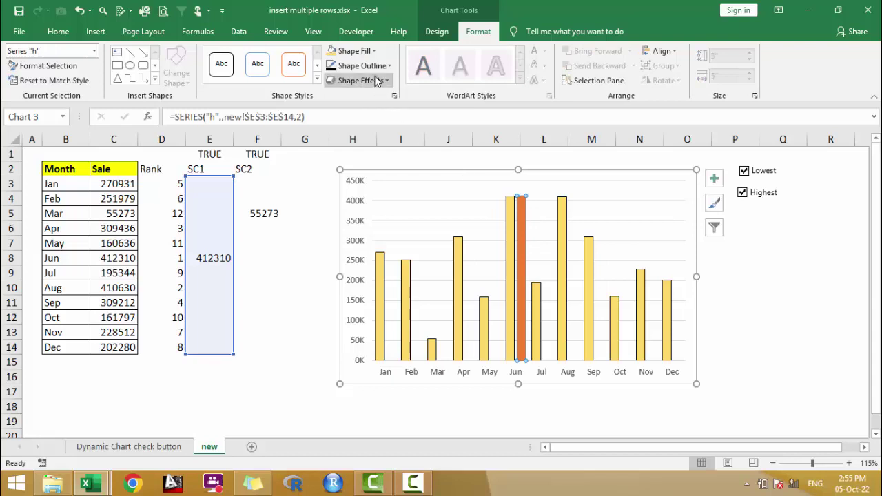
click(354, 51)
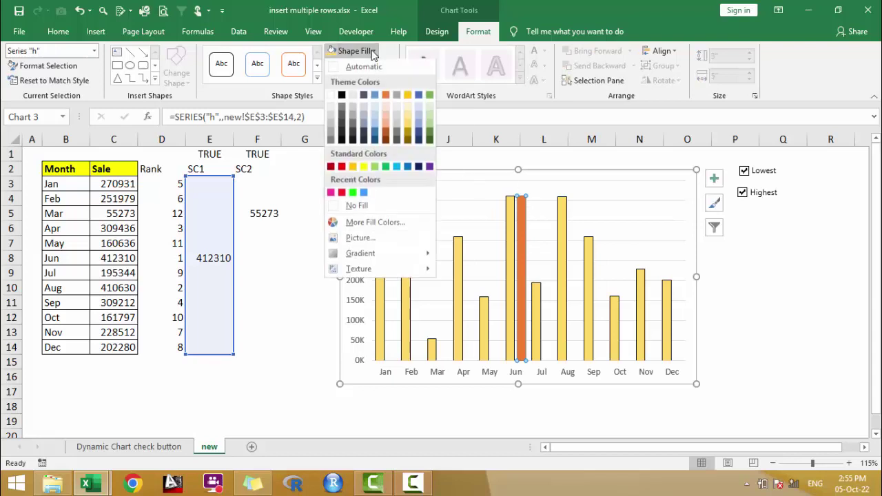
click(387, 167)
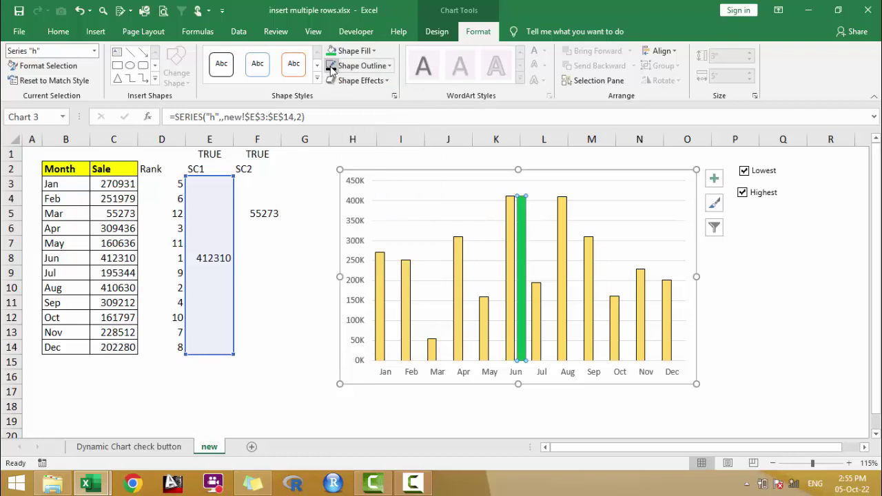
Set the chart's series overlap to 100% so the h column covers the June Sale column.
right_click(522, 276)
right_click(512, 275)
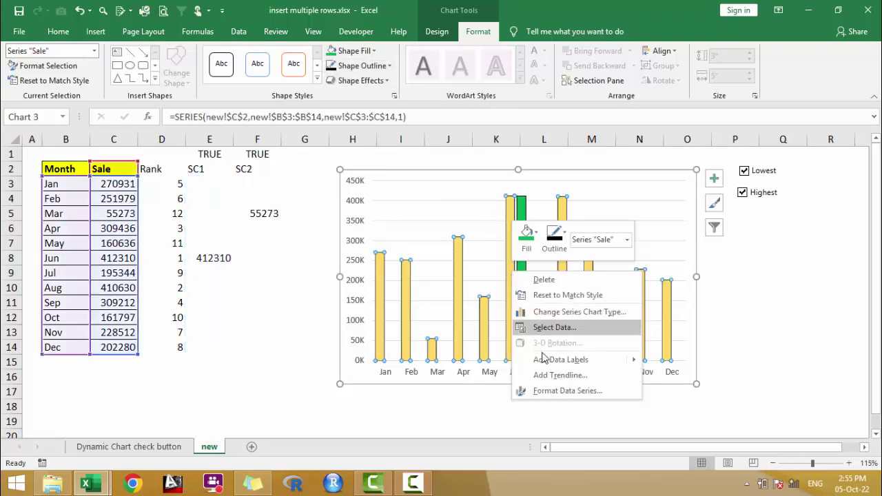
click(555, 392)
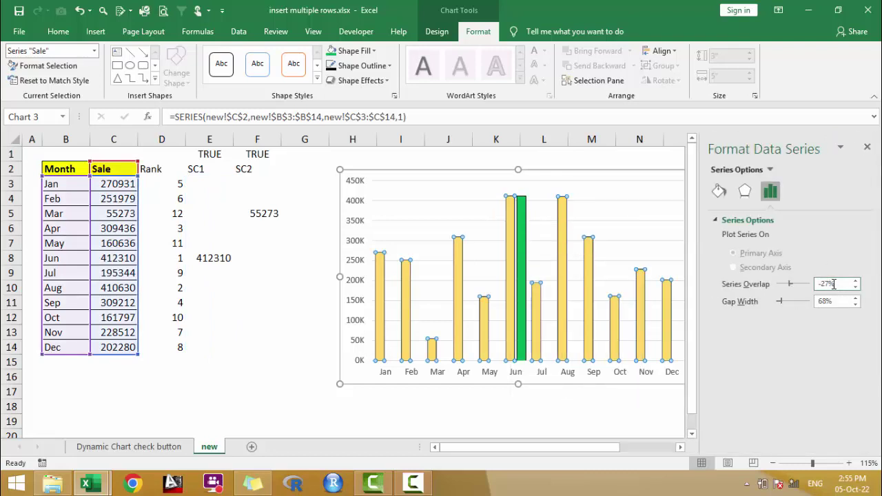
drag(791, 288, 815, 290)
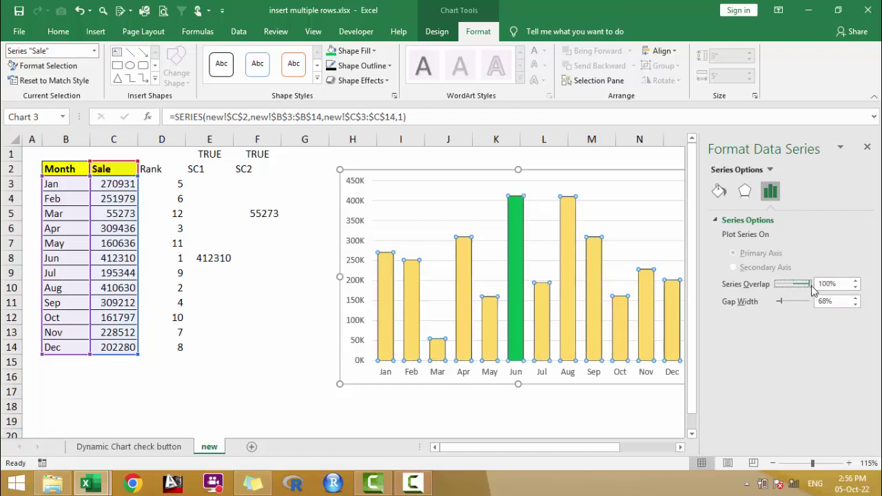
mouse_move(812, 286)
mouse_down()
mouse_move(804, 285)
mouse_move(816, 289)
mouse_up()
click(867, 146)
click(765, 302)
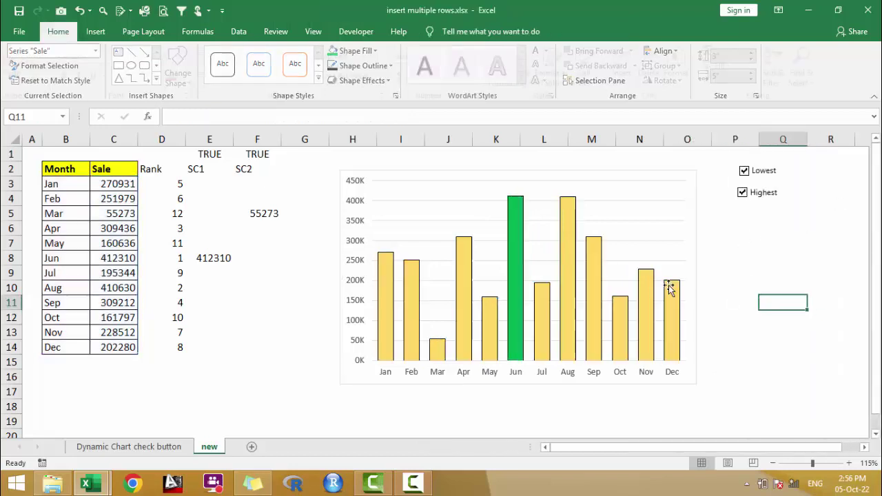
Add a chart series named L that takes its values from the SC2 cells F3:F14.
click(535, 172)
right_click(535, 173)
click(582, 311)
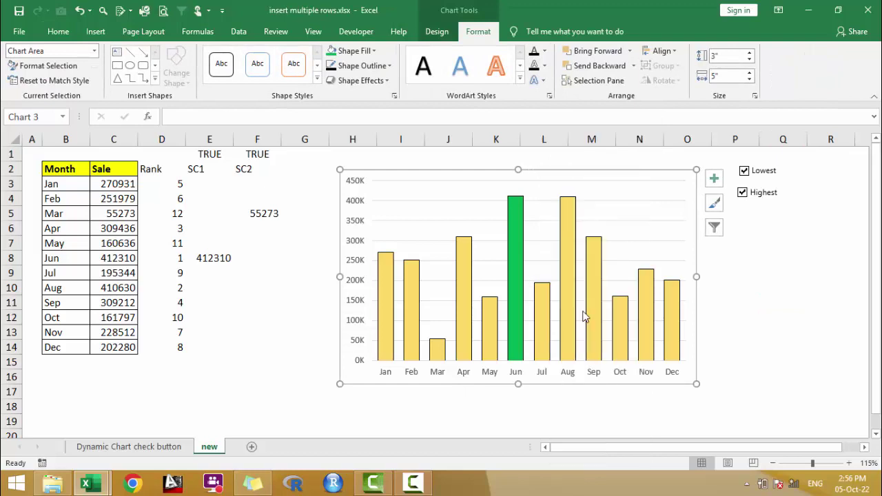
click(457, 273)
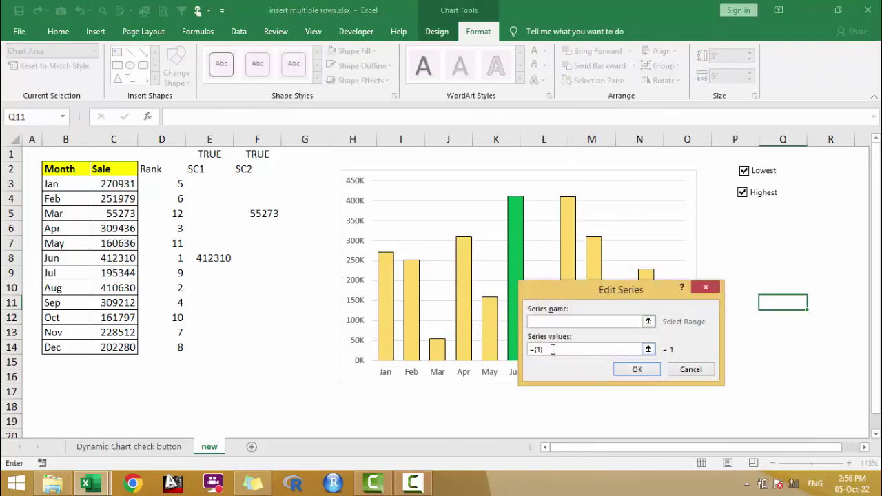
drag(553, 350, 505, 349)
key(BackSpace)
drag(237, 191, 253, 352)
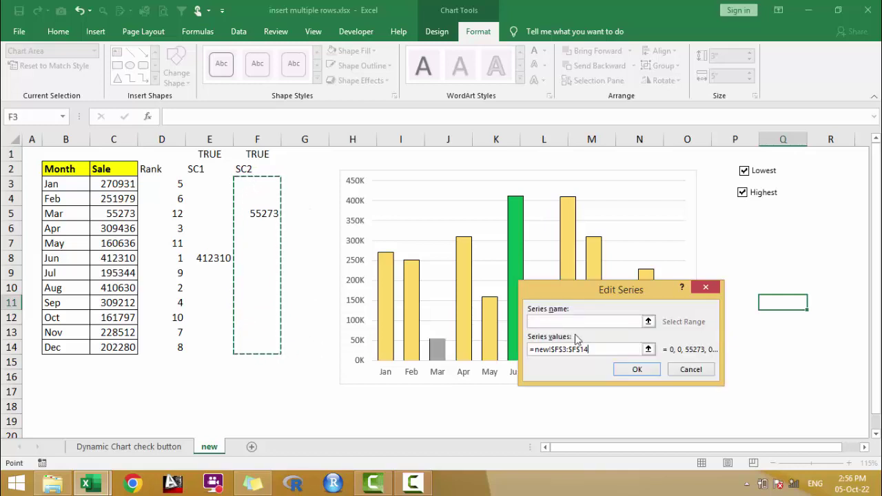
click(569, 322)
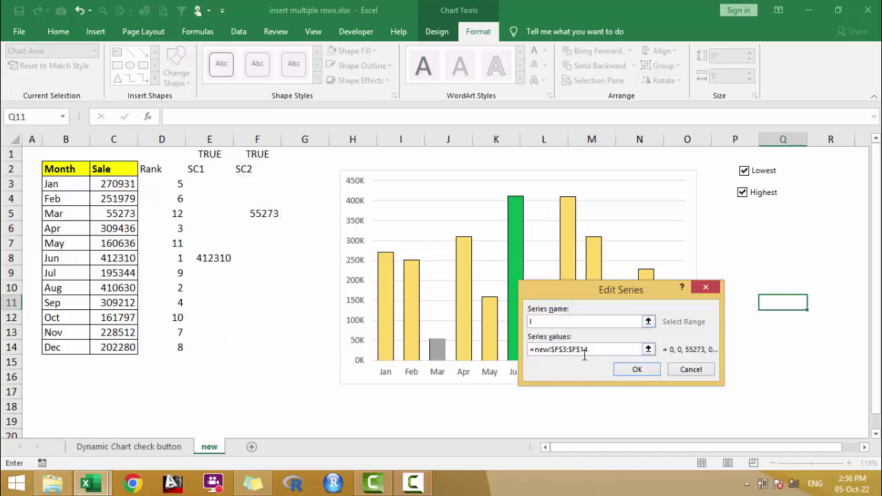
text(l)
click(635, 371)
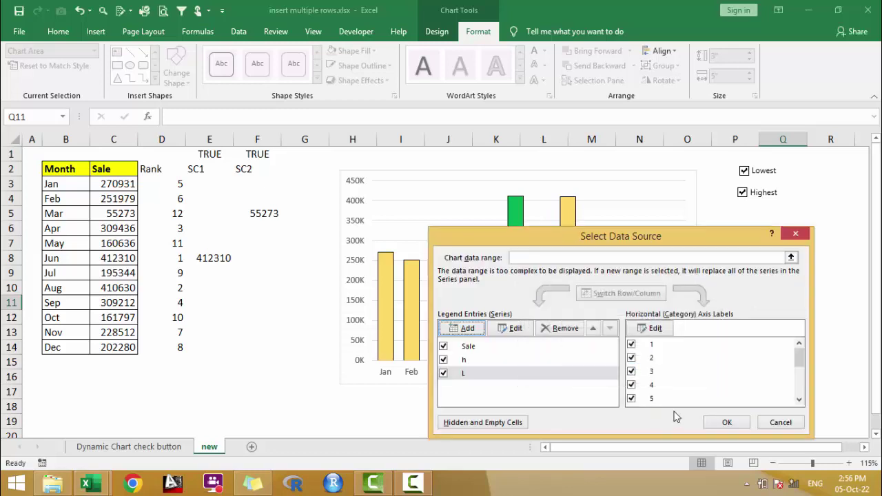
click(727, 421)
Fill the L series column for March with standard red and give it a black outline.
click(440, 351)
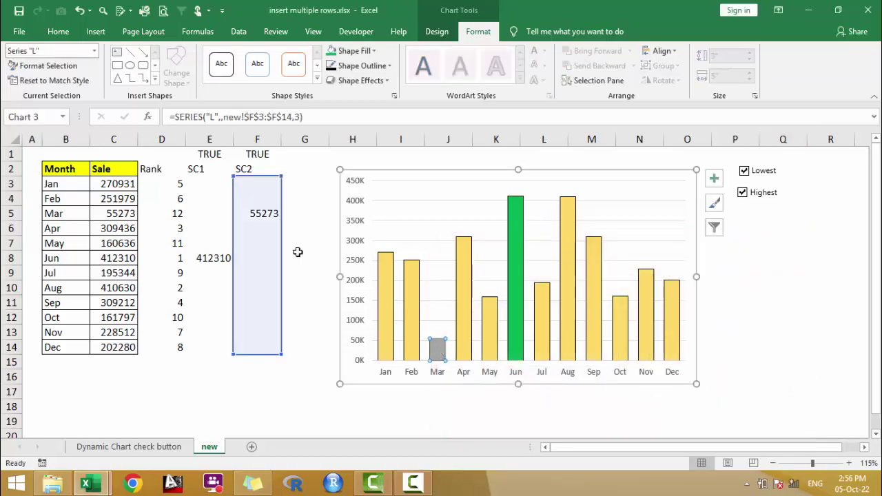
click(373, 50)
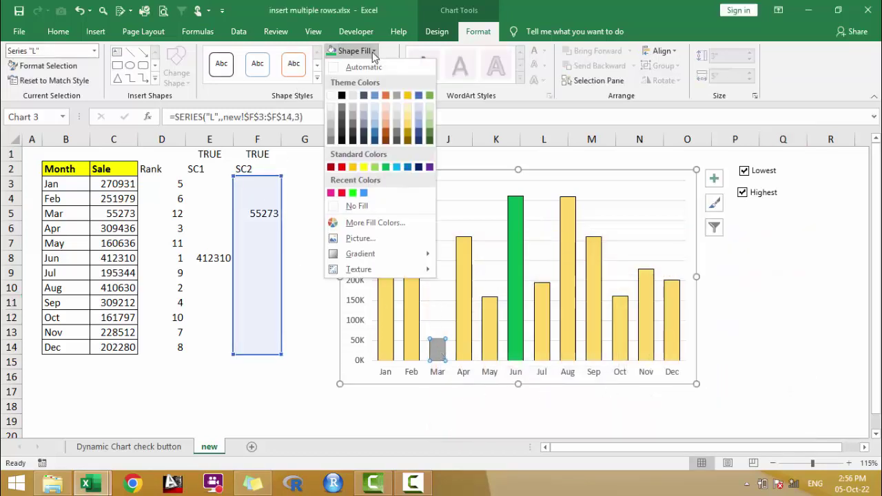
click(341, 167)
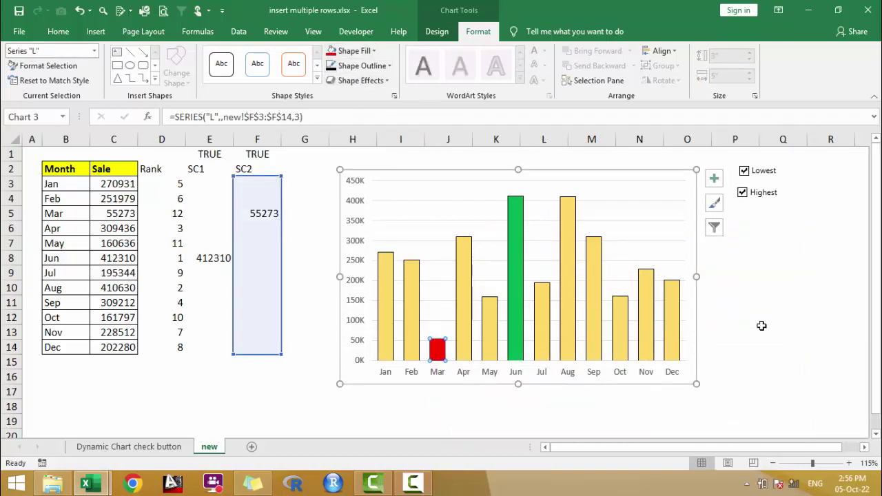
click(765, 302)
Try a February sale of 400 in C4 to test the lowest-month highlight, and undo that change.
click(110, 204)
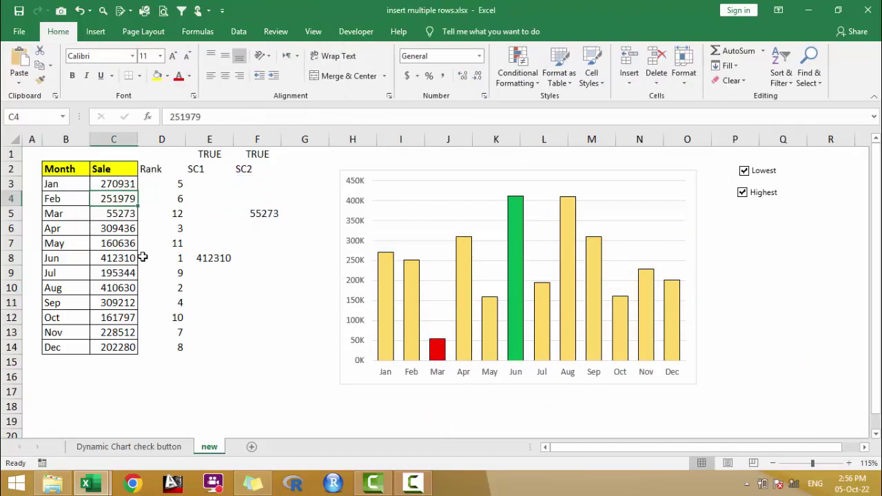
text(400)
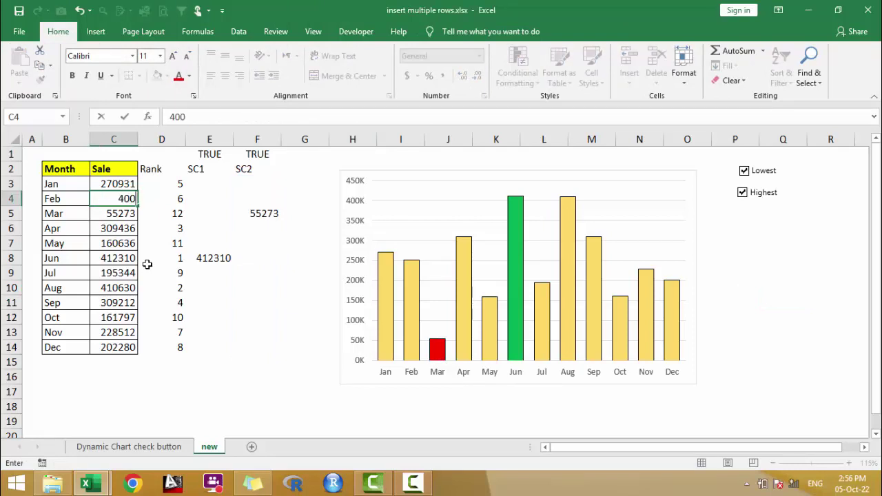
key(Return)
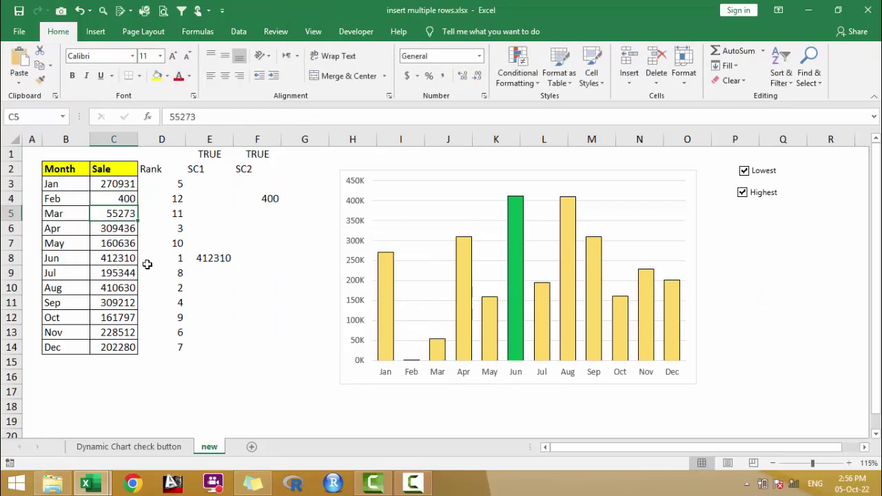
click(267, 199)
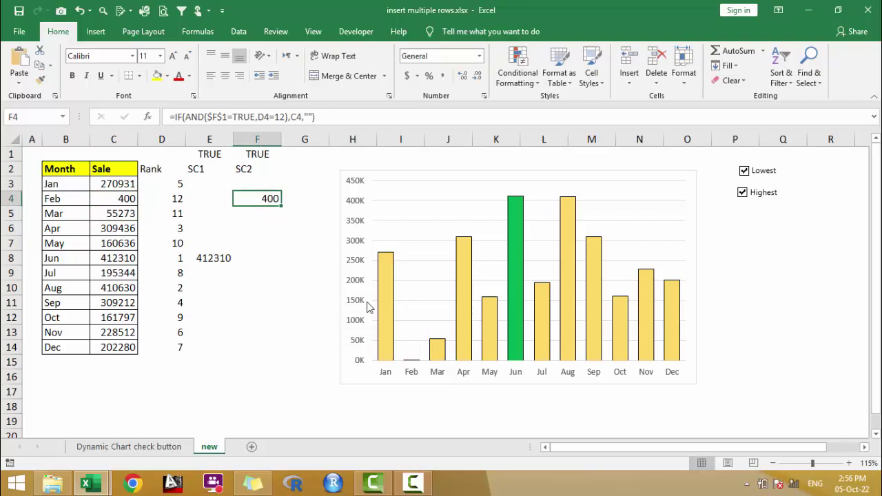
click(124, 199)
key(ctrl+z)
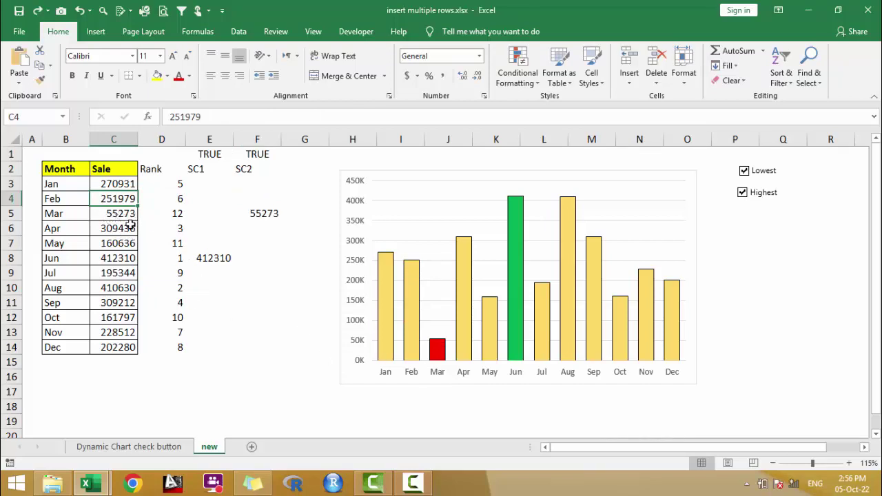
Set April's sale in C6 to 54322 to test the lowest-month highlight.
mouse_move(129, 231)
mouse_down()
mouse_move(131, 219)
mouse_move(133, 238)
mouse_up()
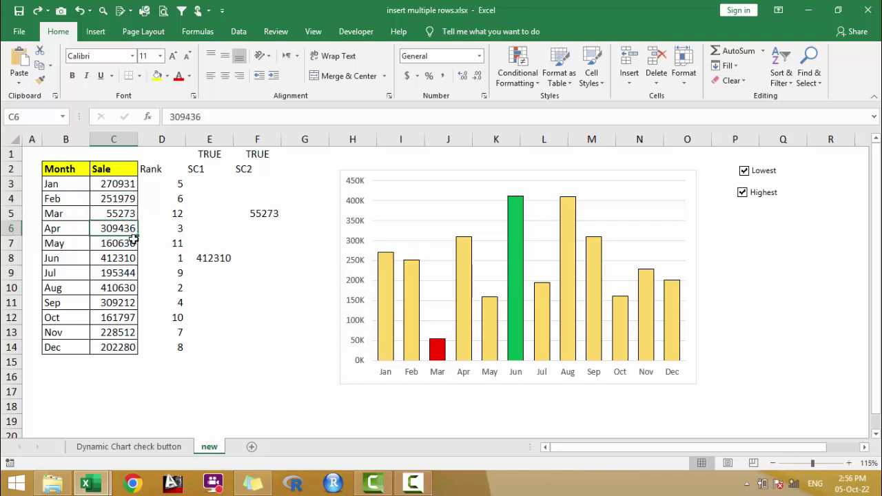
text(54)
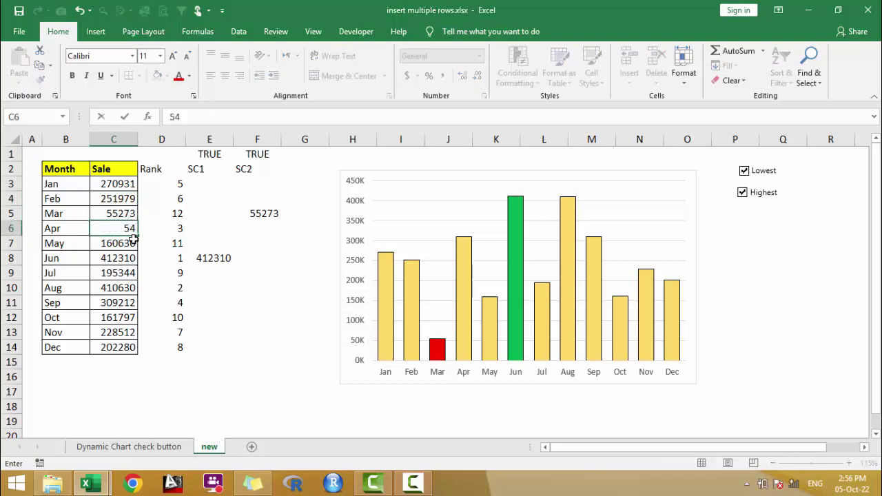
text(322)
key(Return)
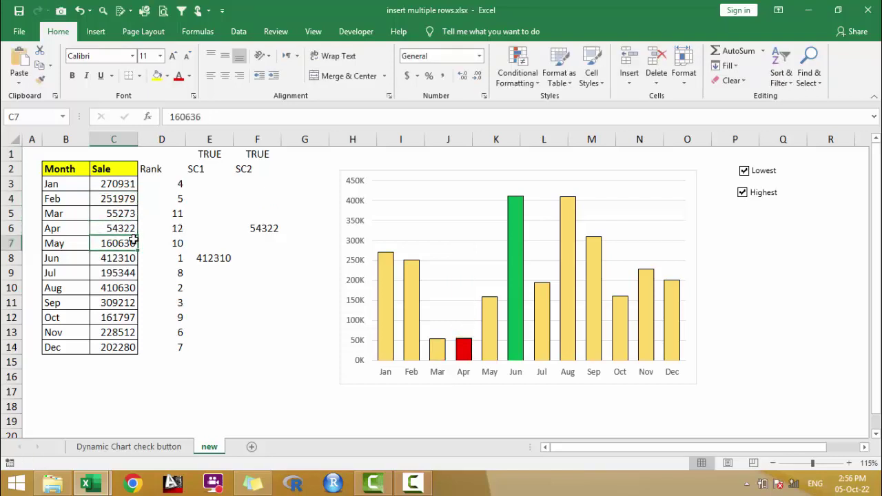
Undo the last change to April's sale in C6.
mouse_move(461, 354)
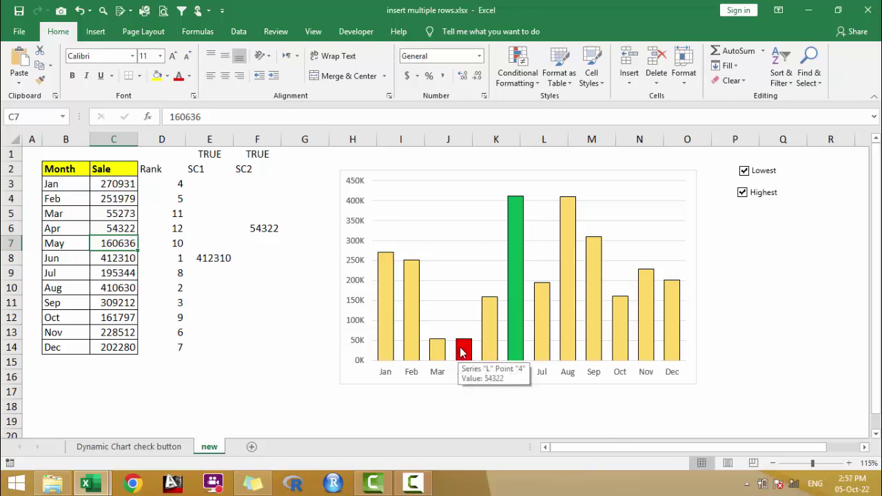
key(ctrl+z)
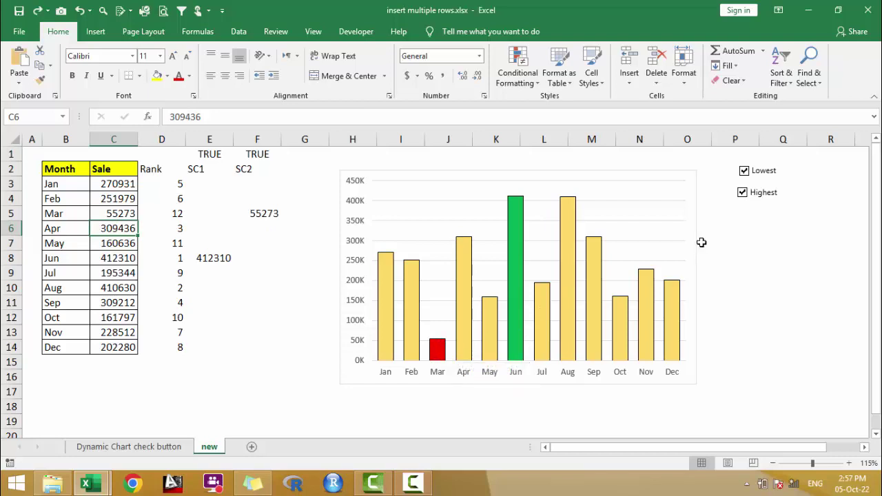
Add data labels to the chart and delete the zero-value labels along the base of the columns.
click(698, 178)
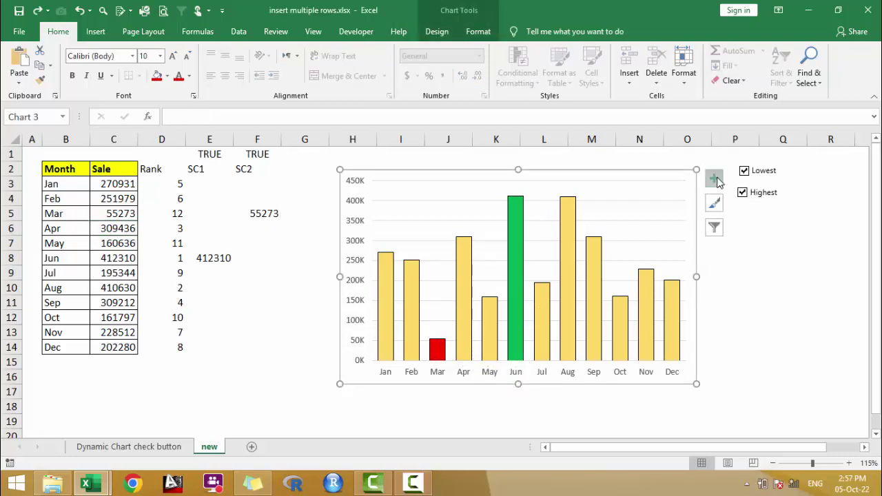
click(716, 179)
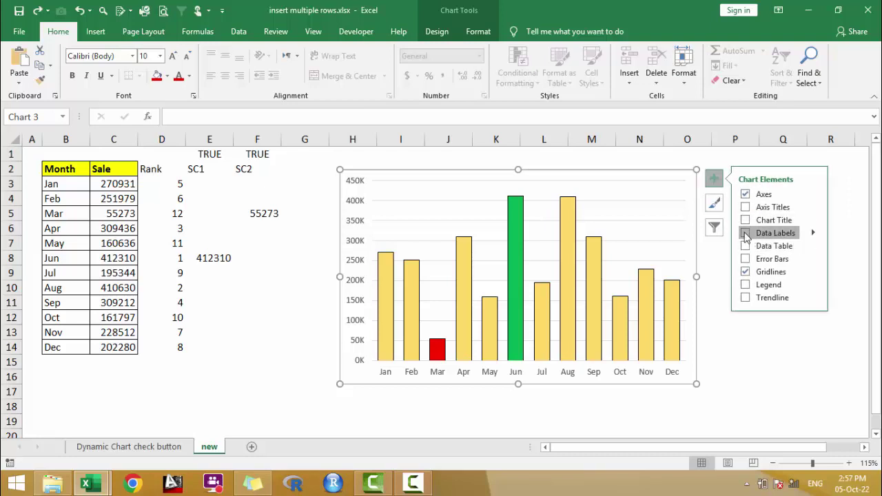
click(746, 235)
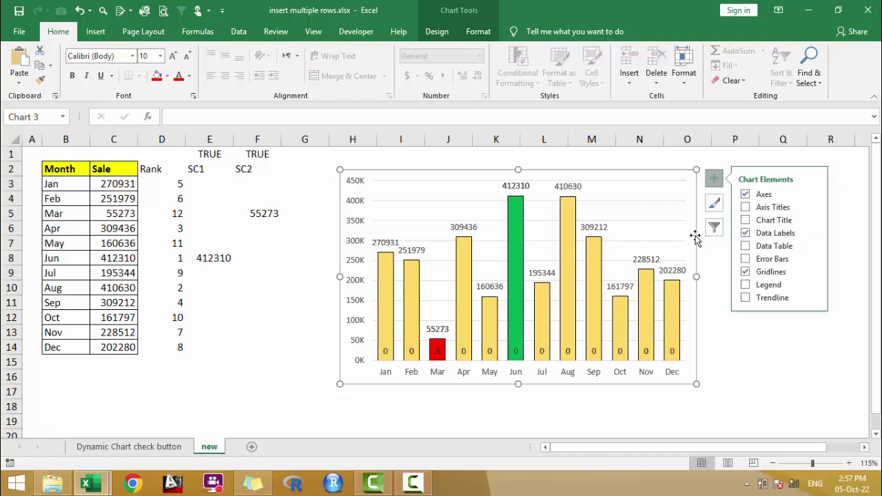
click(568, 352)
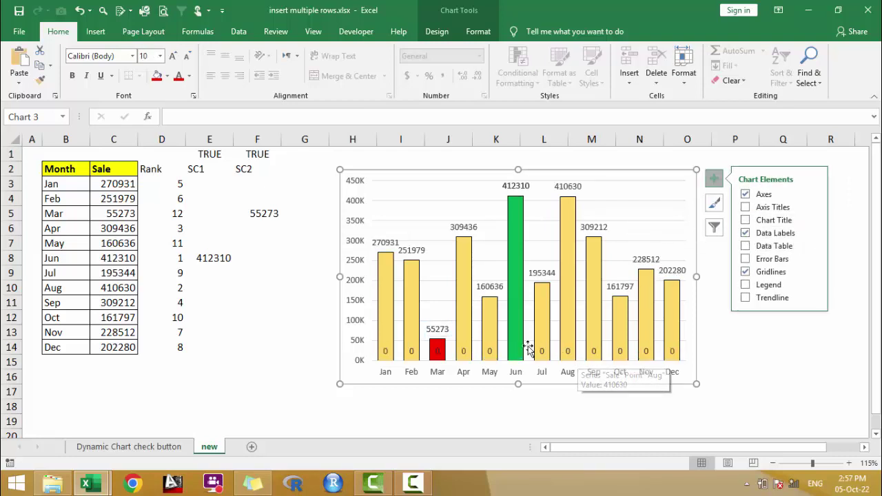
click(492, 354)
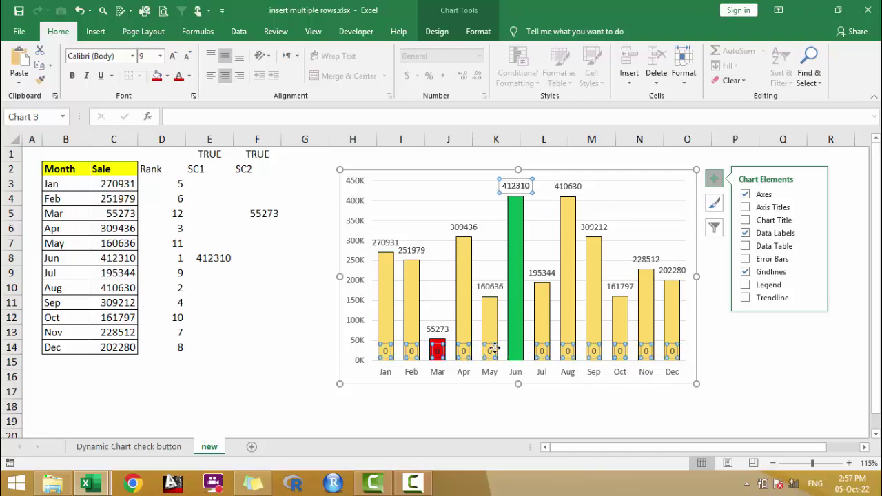
key(Delete)
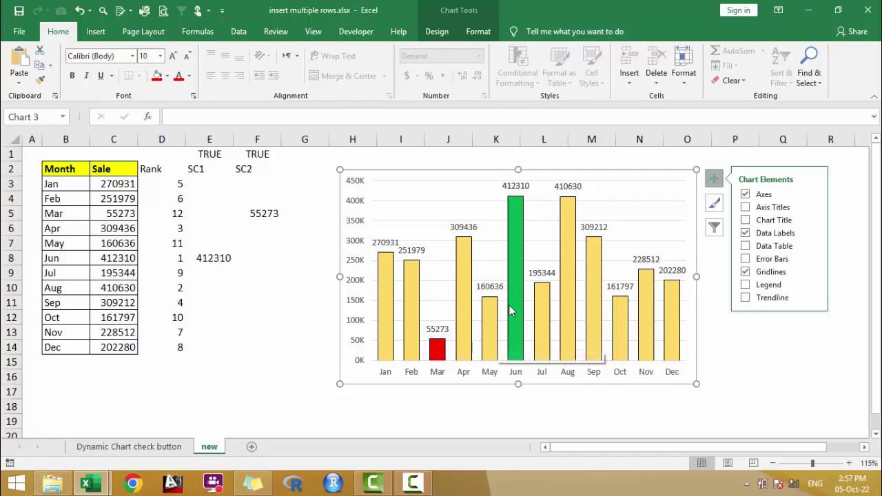
Format the Sale series data labels with the custom number format 0,"K".
click(548, 274)
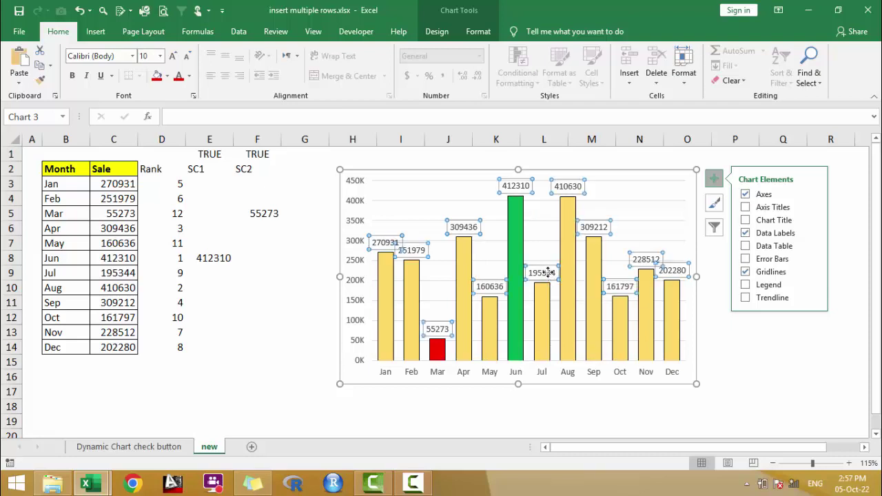
right_click(527, 190)
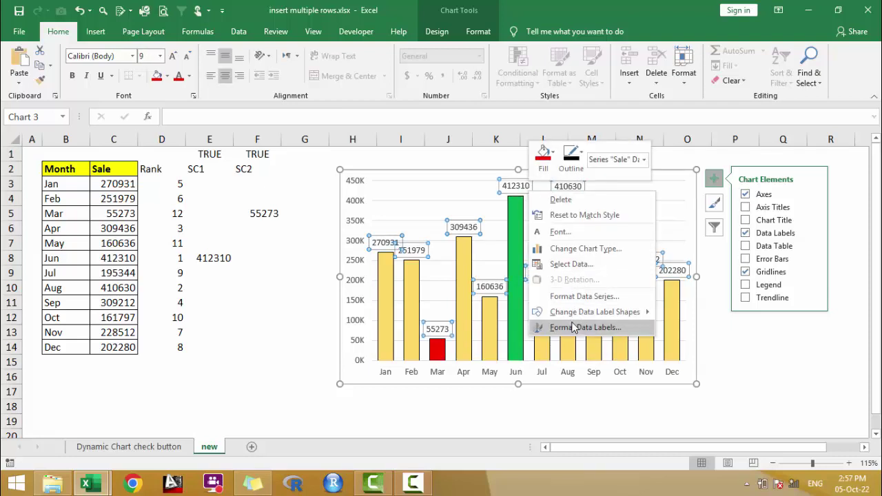
click(573, 326)
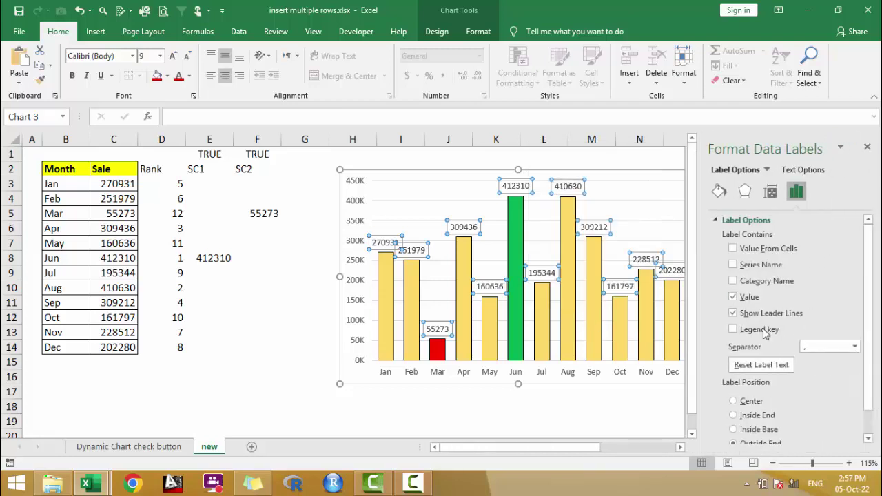
click(744, 222)
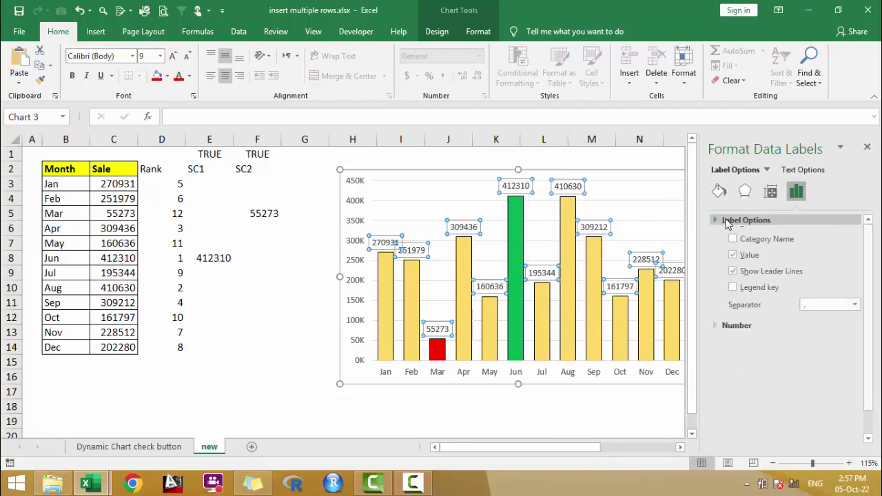
click(731, 238)
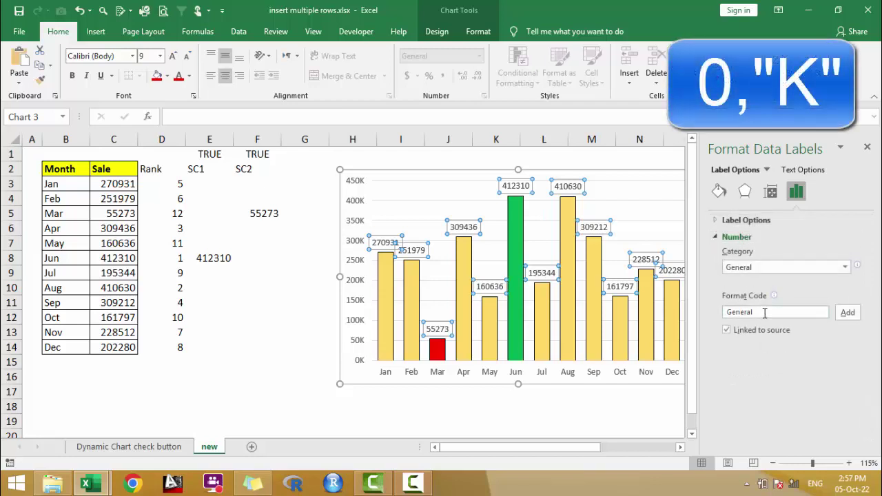
drag(765, 311, 695, 314)
text(0,)
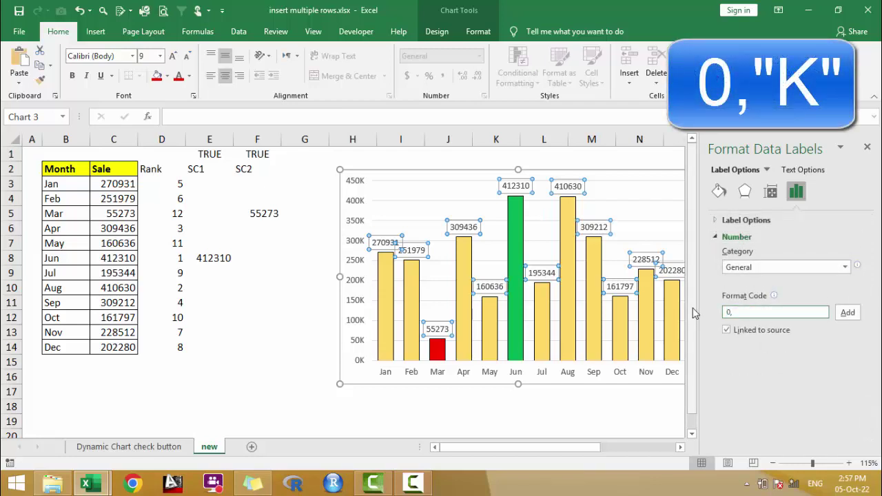
text("K")
click(848, 313)
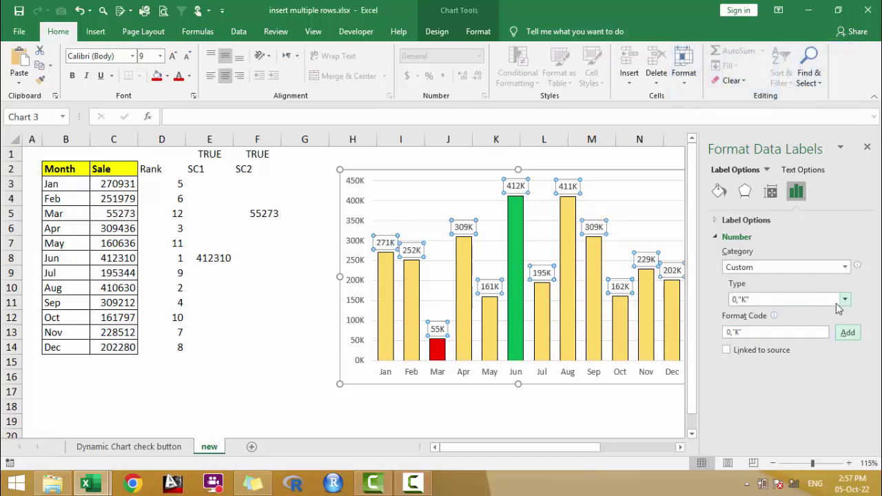
click(867, 146)
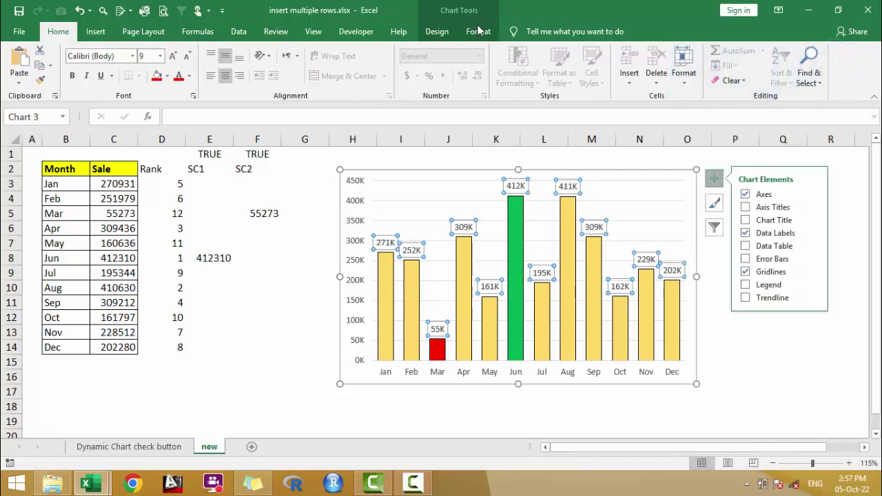
Fill the Sale series data labels with light gold and give them a black outline.
click(479, 32)
click(355, 51)
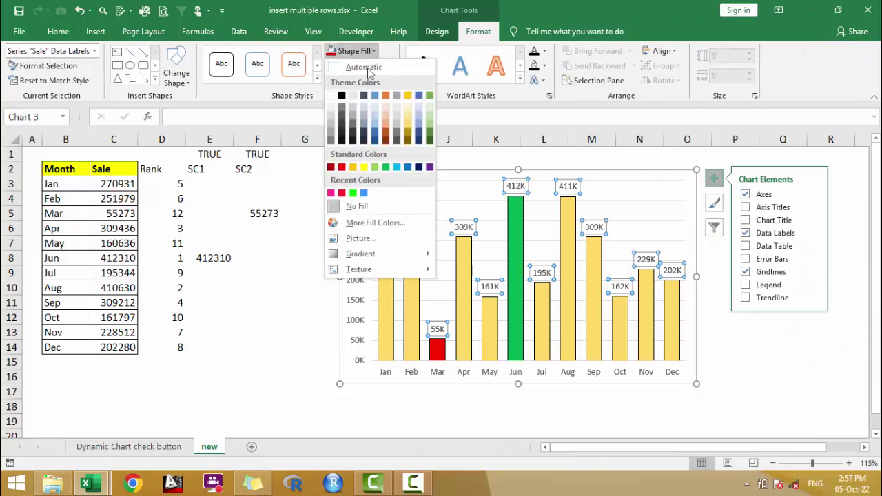
click(407, 105)
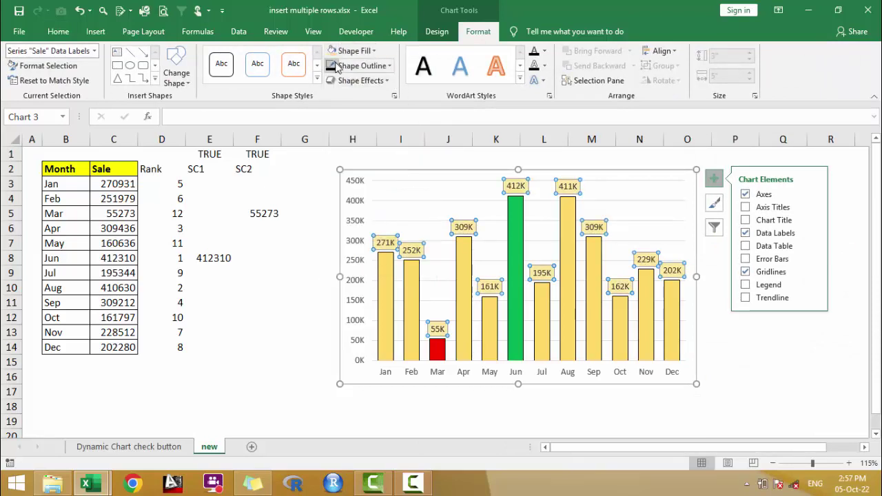
click(767, 394)
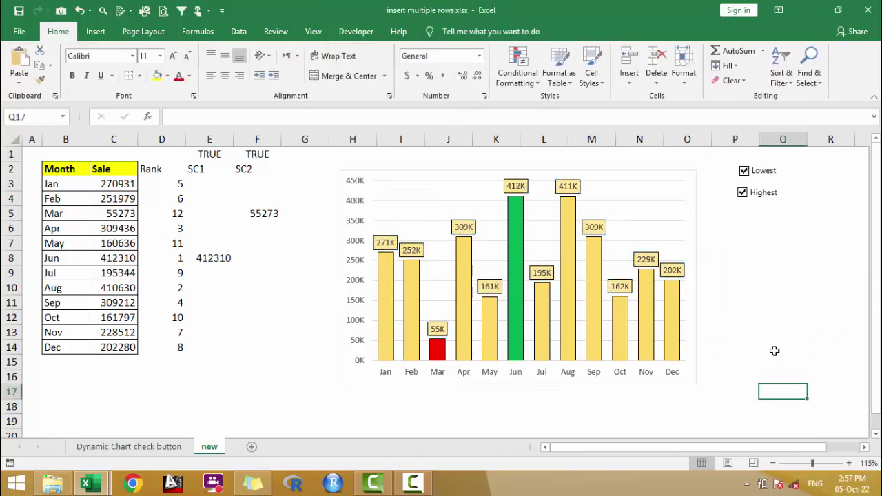
Draw a rounded rectangle about 0.28" high and 0.68" wide over the chart's upper-right corner.
click(650, 226)
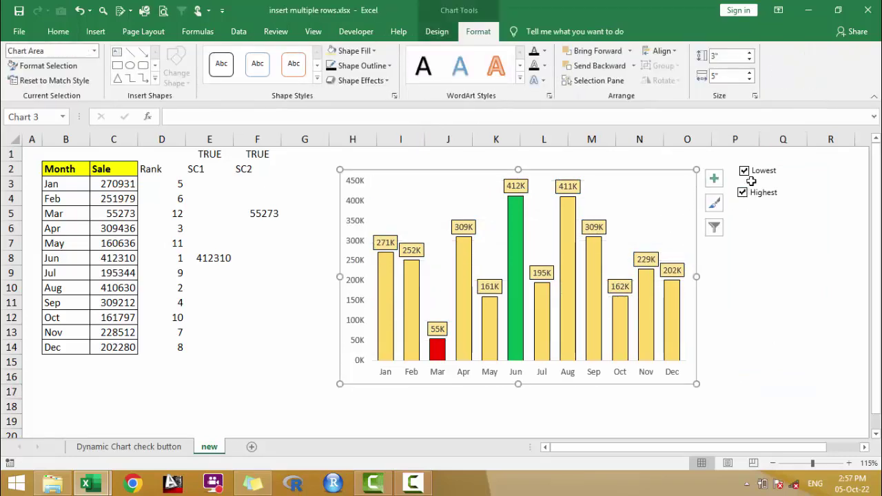
click(845, 305)
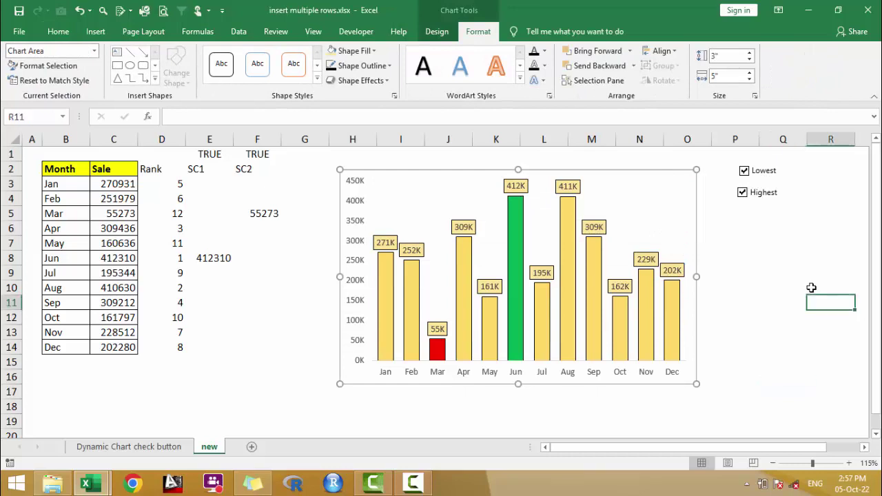
click(95, 31)
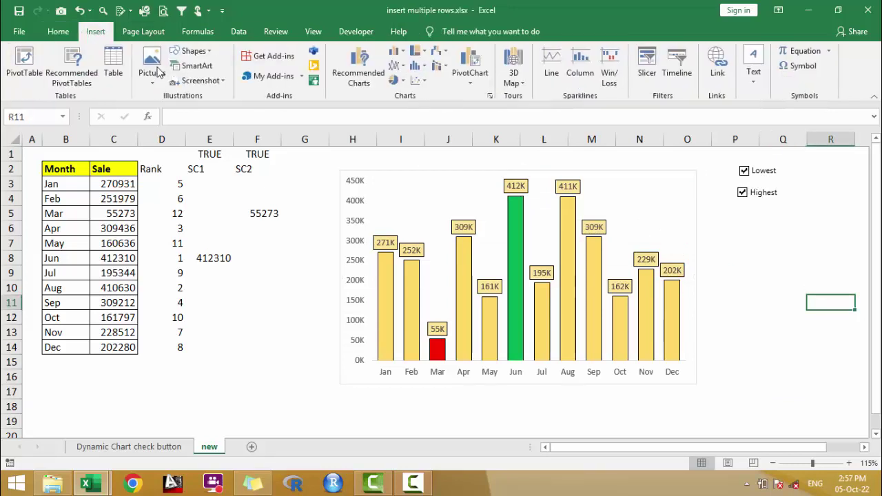
click(200, 52)
click(239, 80)
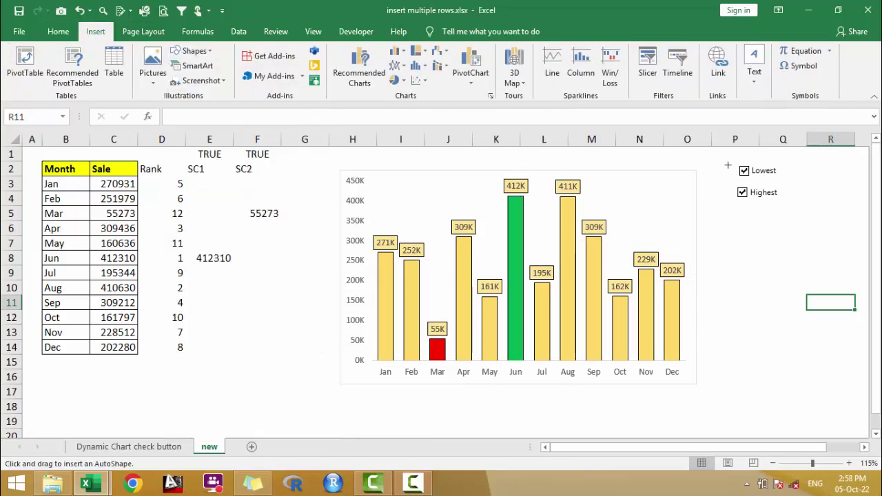
mouse_move(735, 161)
mouse_down()
mouse_move(785, 182)
mouse_move(688, 191)
mouse_up()
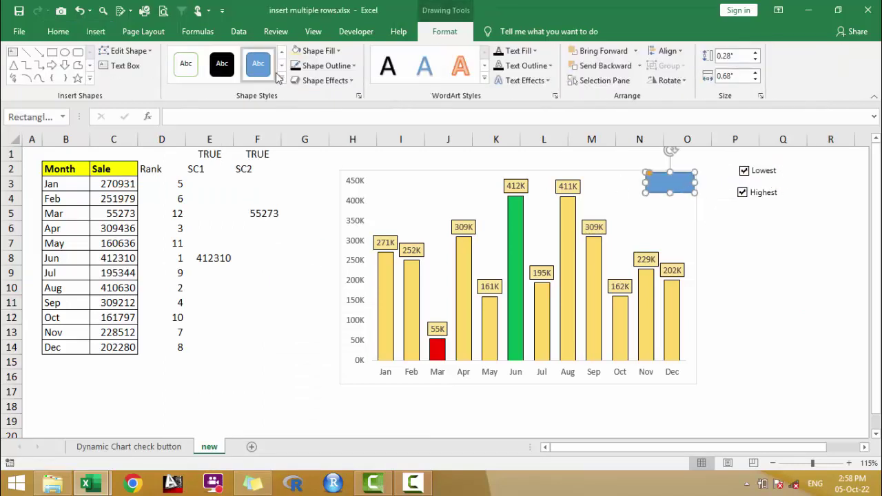
Fill the rounded rectangle with bright green and place a copy of it directly above the original.
click(318, 51)
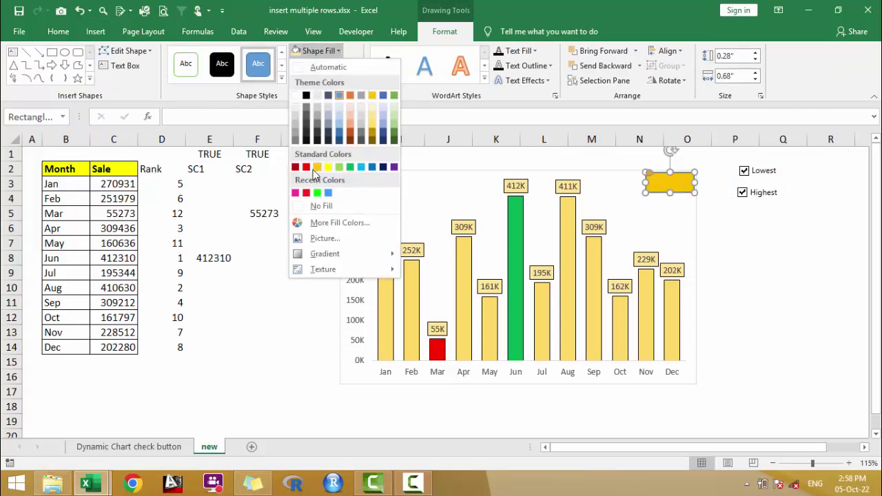
click(317, 193)
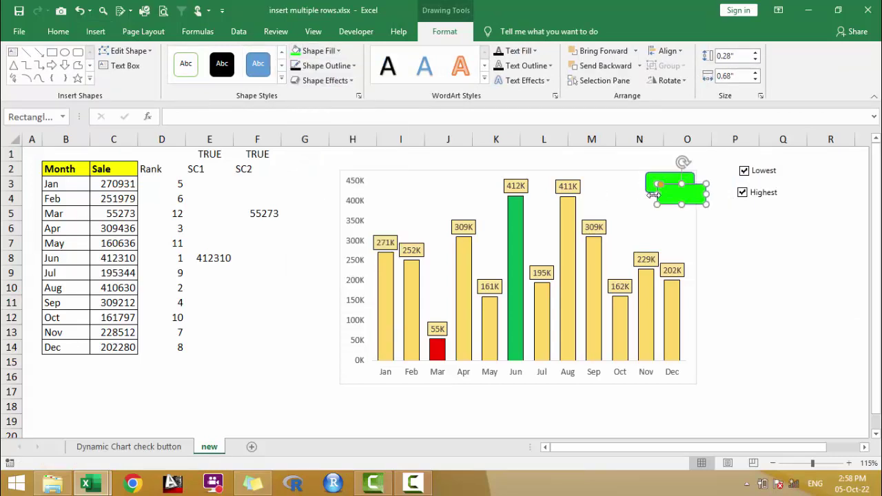
ctrl+drag(680, 187, 664, 163)
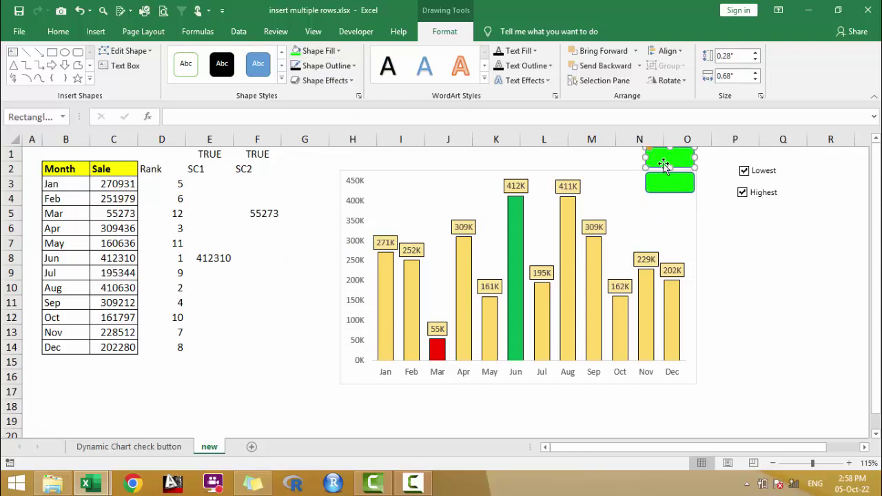
Fill the lower rounded rectangle with standard red and give both rectangles a black outline.
click(663, 182)
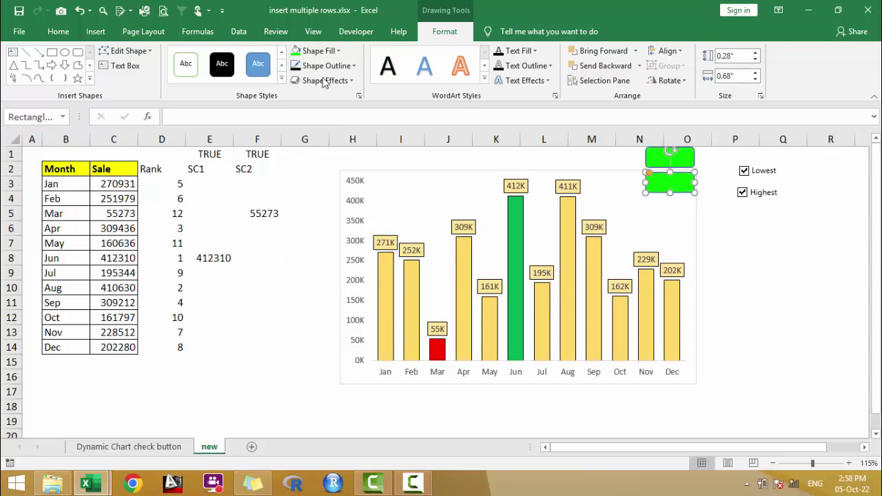
click(338, 51)
click(306, 166)
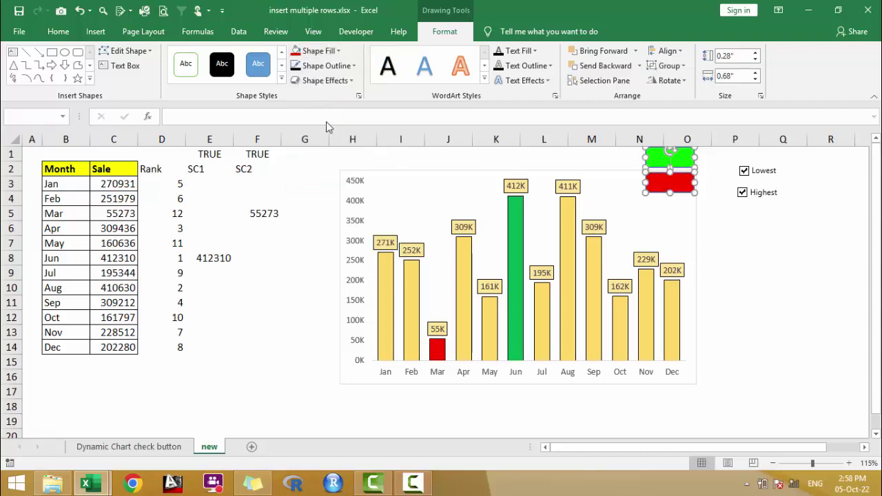
click(742, 254)
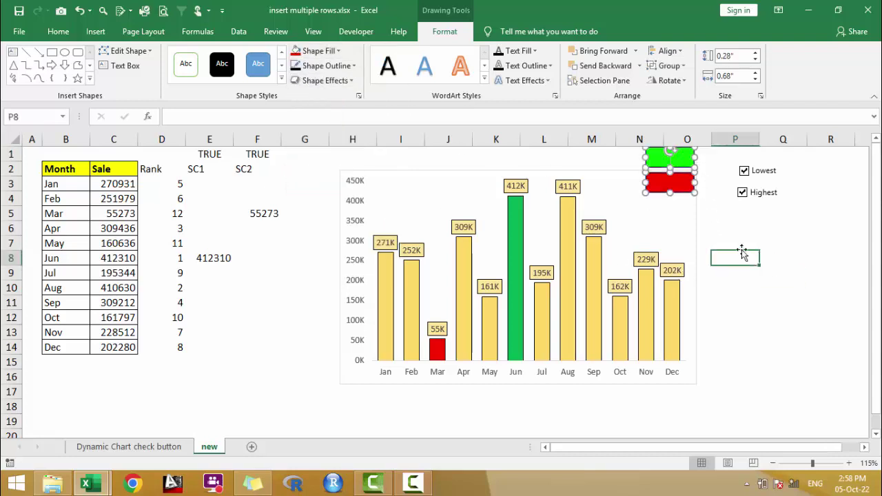
Remove the outline from the chart area.
click(586, 173)
click(478, 31)
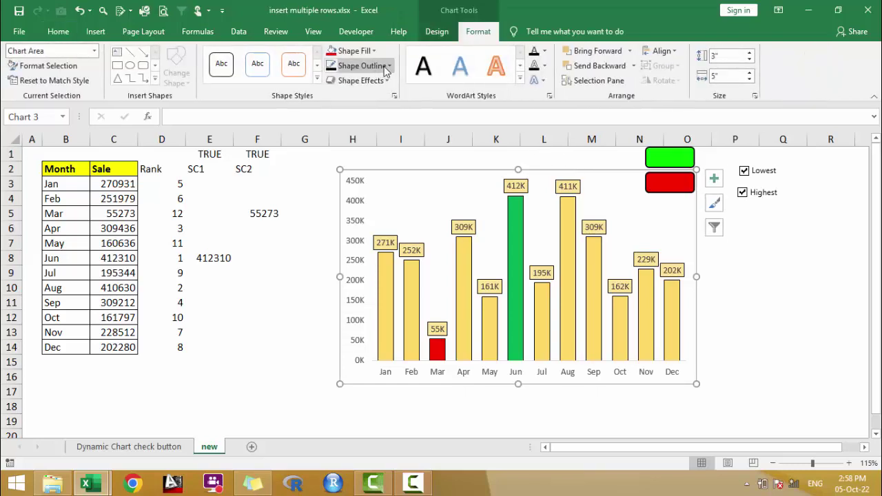
click(362, 66)
click(352, 220)
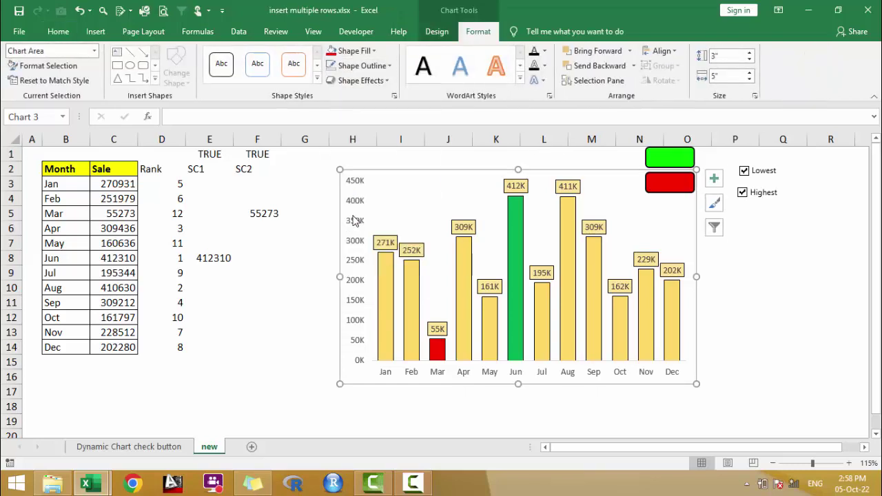
click(723, 293)
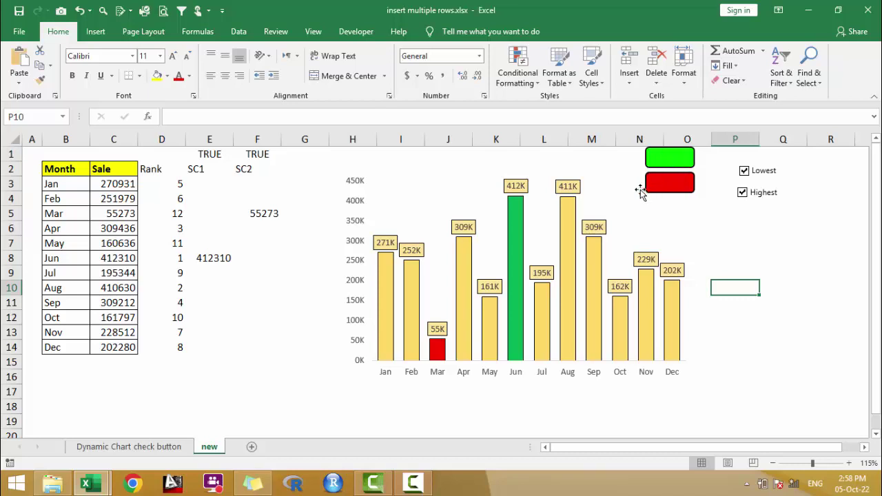
Move the Highest check box onto the green rounded rectangle.
right_click(761, 190)
key(Escape)
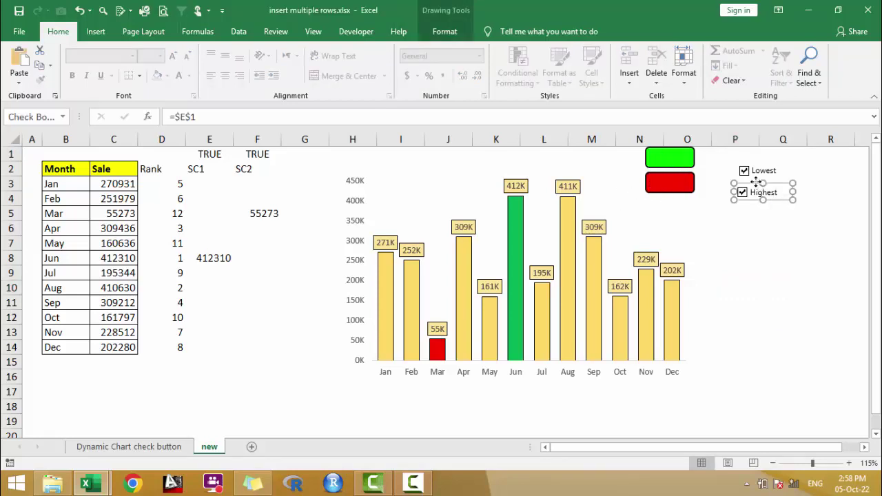
drag(756, 182, 659, 148)
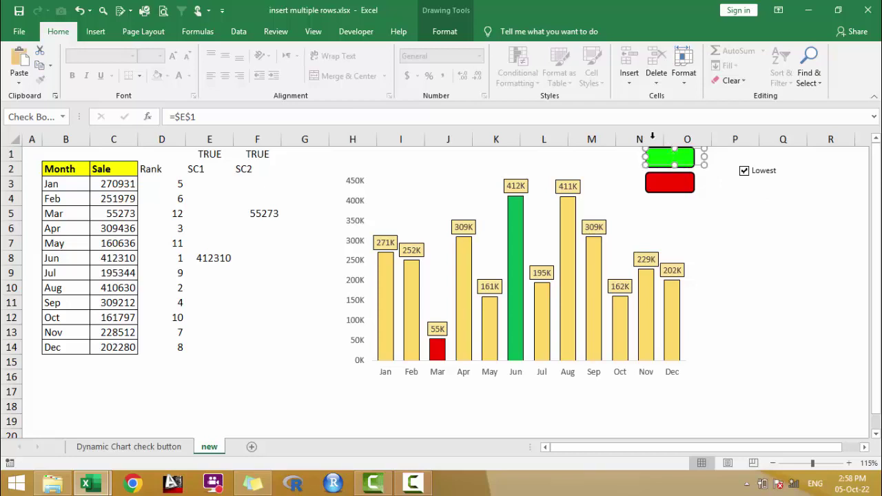
Bring the Highest check box to the front of the green rounded rectangle.
click(446, 31)
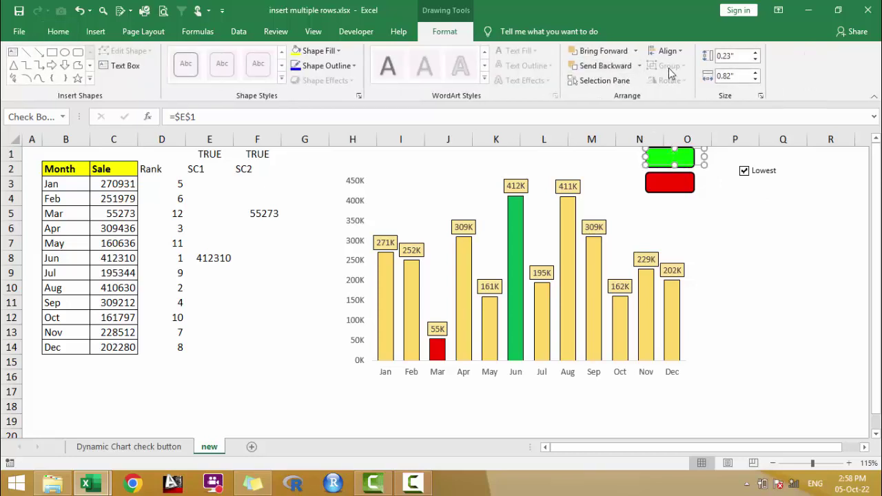
click(635, 50)
click(617, 83)
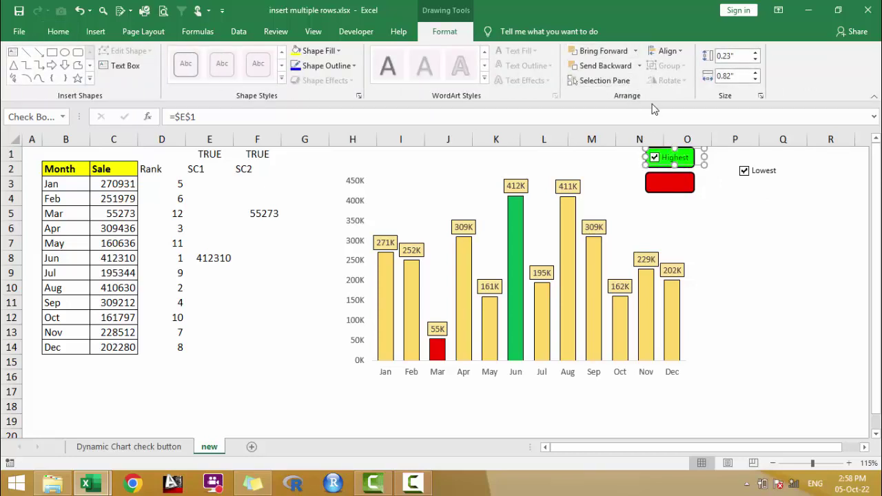
click(778, 218)
Move the Lowest check box onto the red rounded rectangle and bring it to the front.
right_click(758, 183)
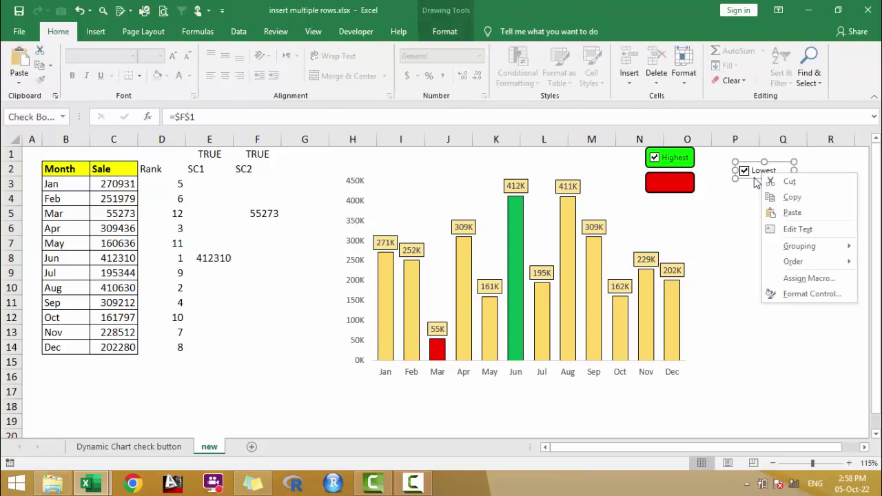
click(757, 184)
drag(757, 183, 666, 199)
click(444, 31)
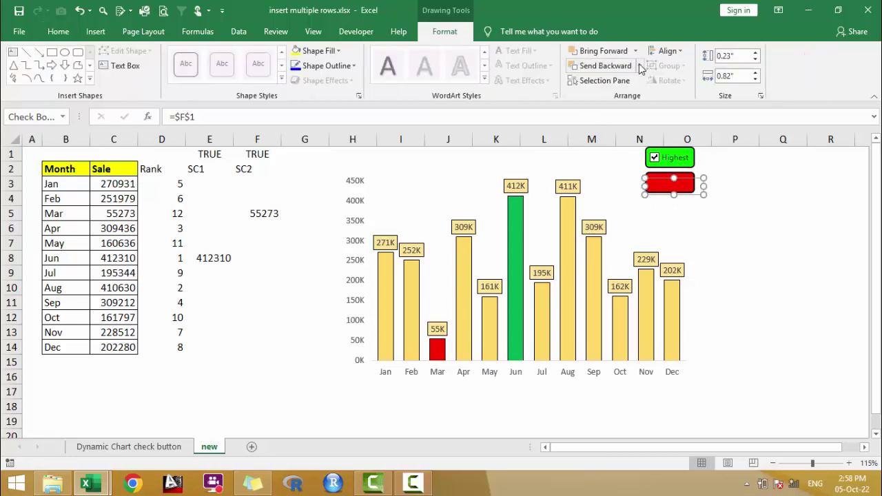
click(635, 50)
click(635, 82)
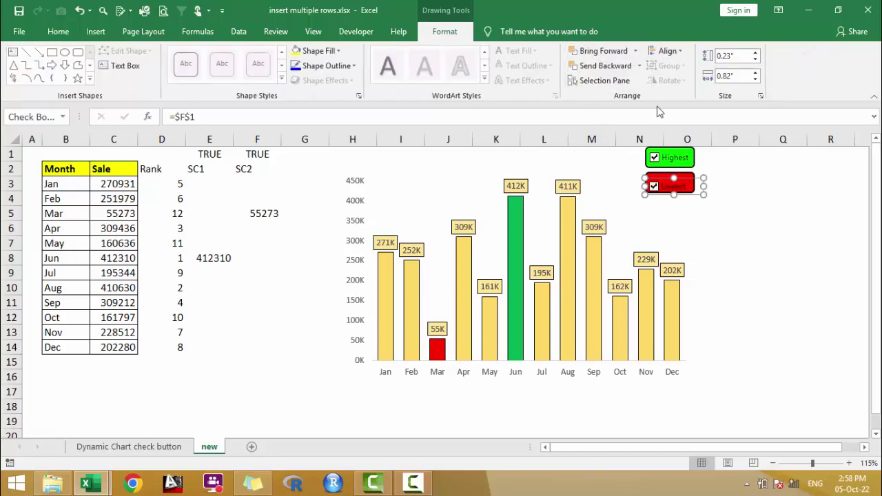
Nudge the Lowest check box slightly upward to center it vertically on the red rounded rectangle.
key(Up)
key(Up)
key(Up)
key(Up)
key(Up)
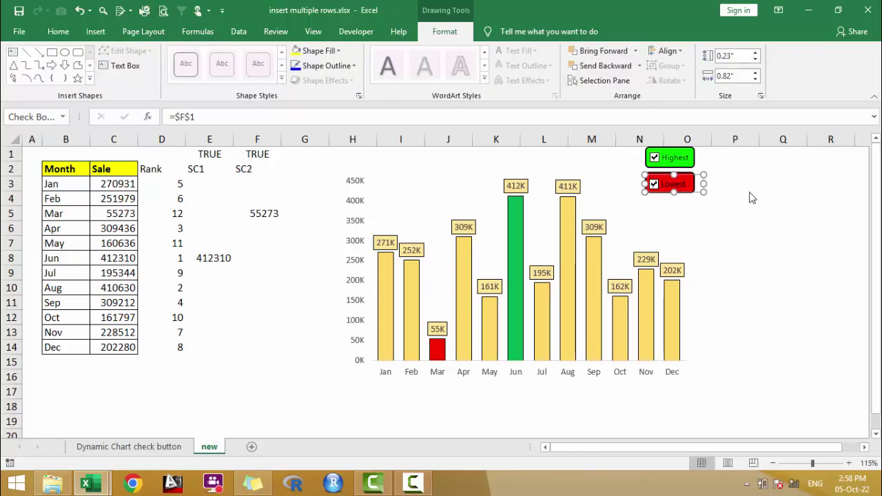
key(Down)
key(Down)
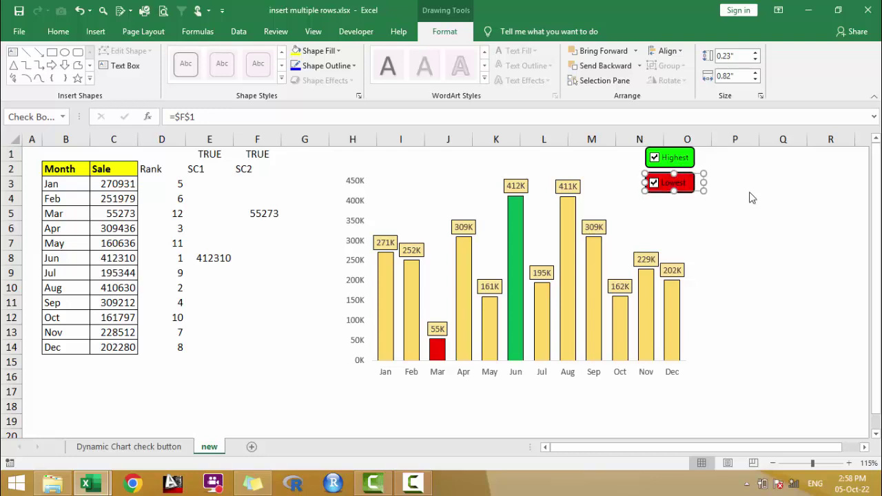
click(769, 227)
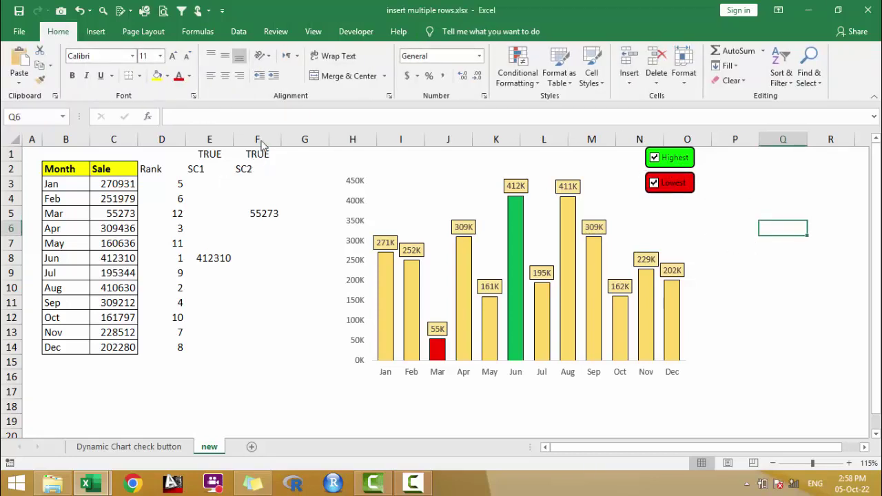
Hide helper columns D through F, which hold the rank and the SC1 and SC2 series.
drag(260, 143, 165, 142)
right_click(170, 141)
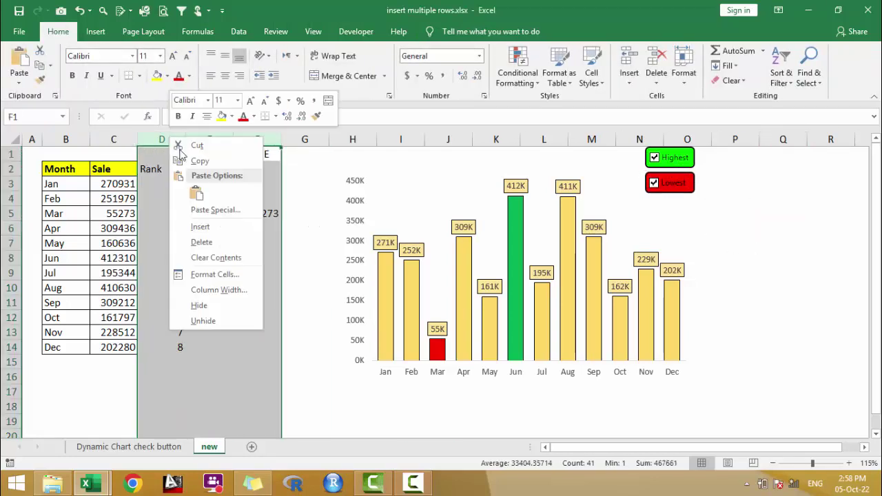
click(199, 306)
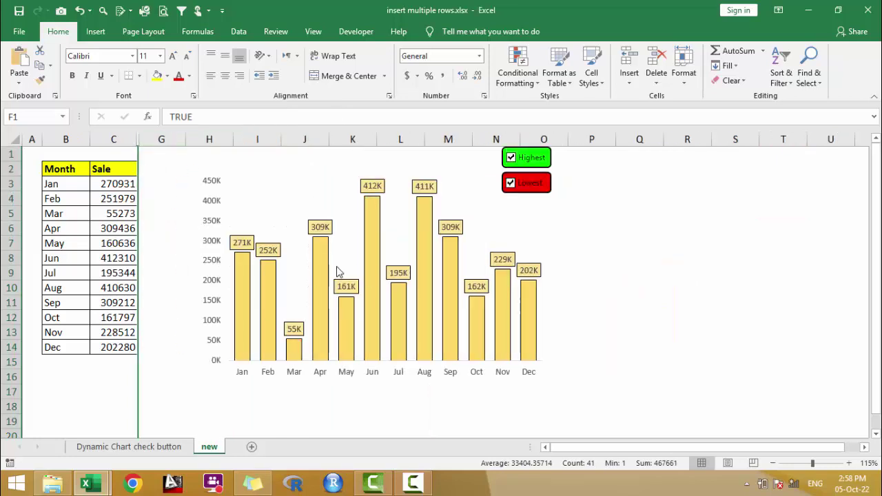
Set the chart's data source to show data in hidden rows and columns.
click(255, 174)
right_click(255, 176)
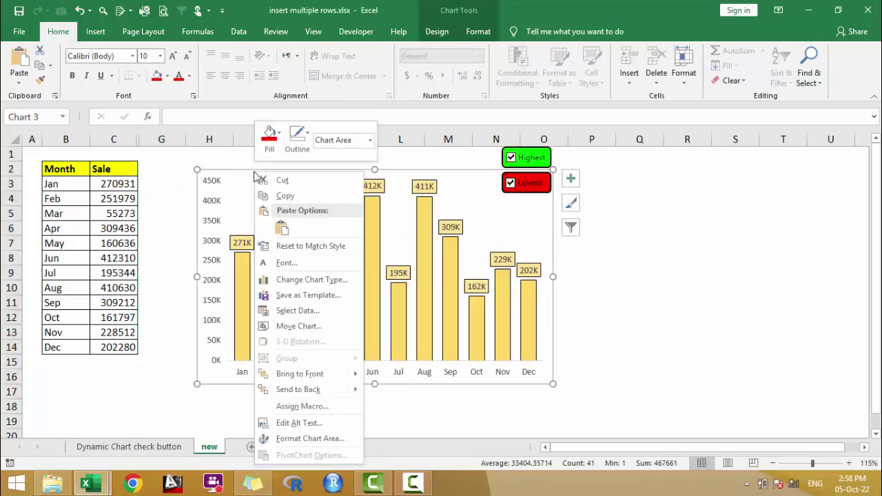
click(303, 311)
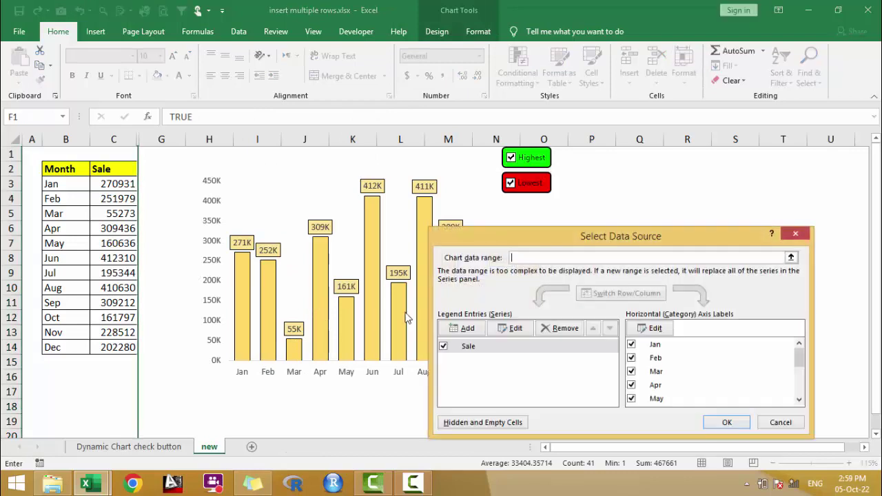
click(482, 423)
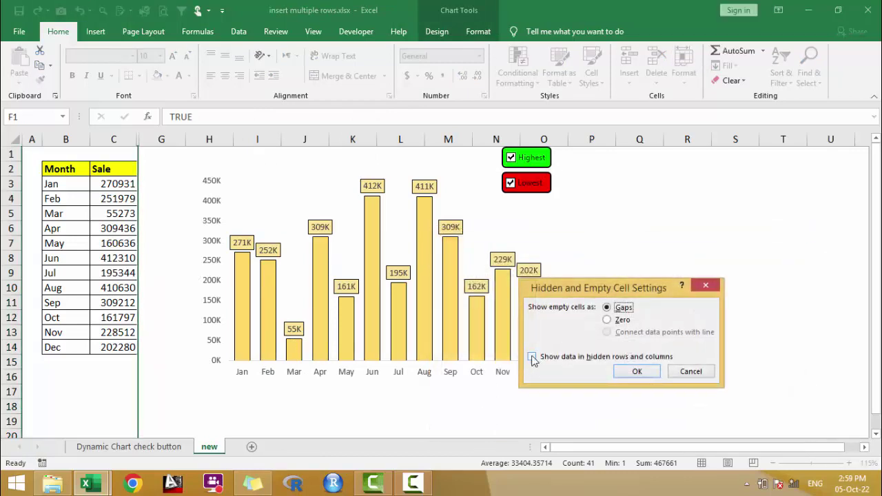
click(532, 357)
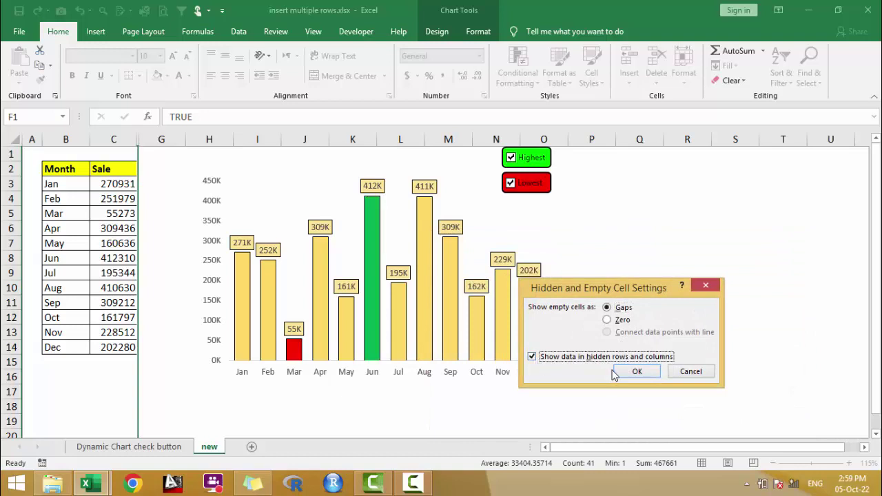
click(634, 372)
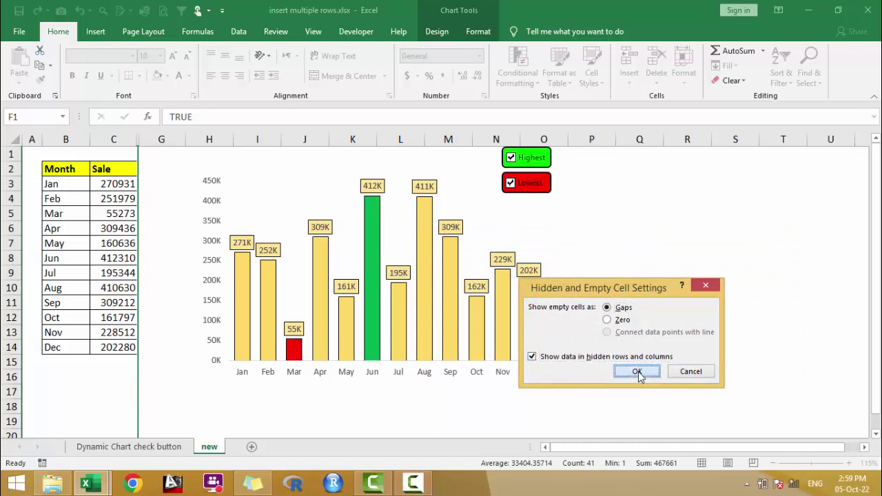
click(726, 422)
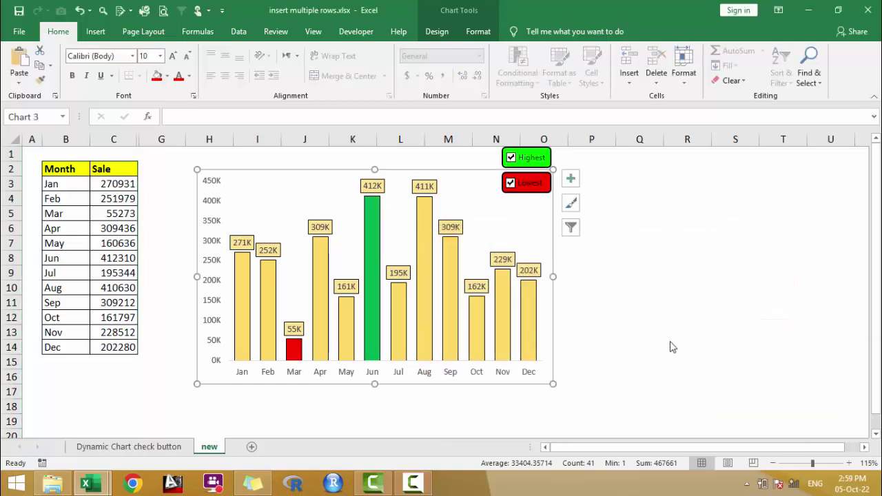
click(672, 347)
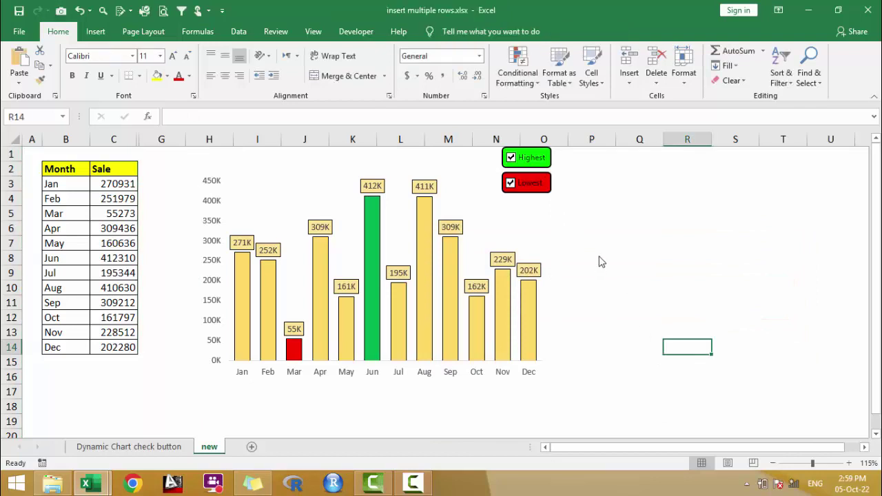
Test the chart highlighting by switching the Lowest and Highest check boxes off and on.
click(511, 184)
click(513, 159)
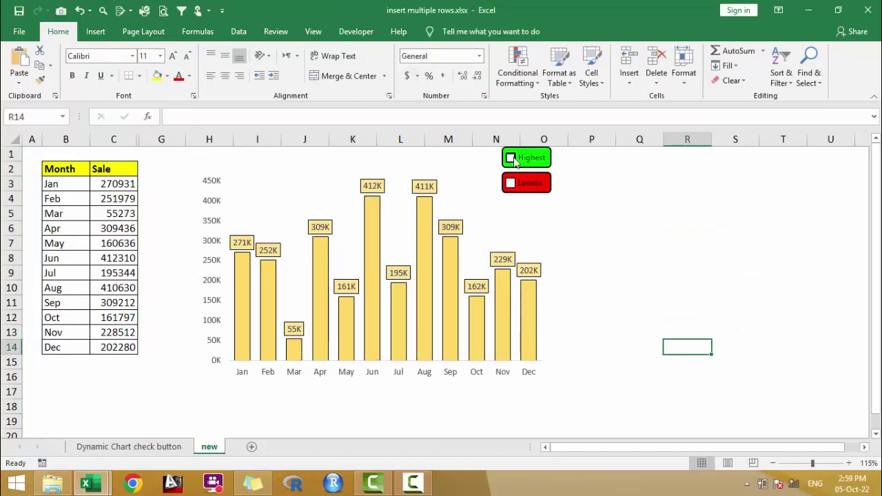
click(512, 159)
click(510, 183)
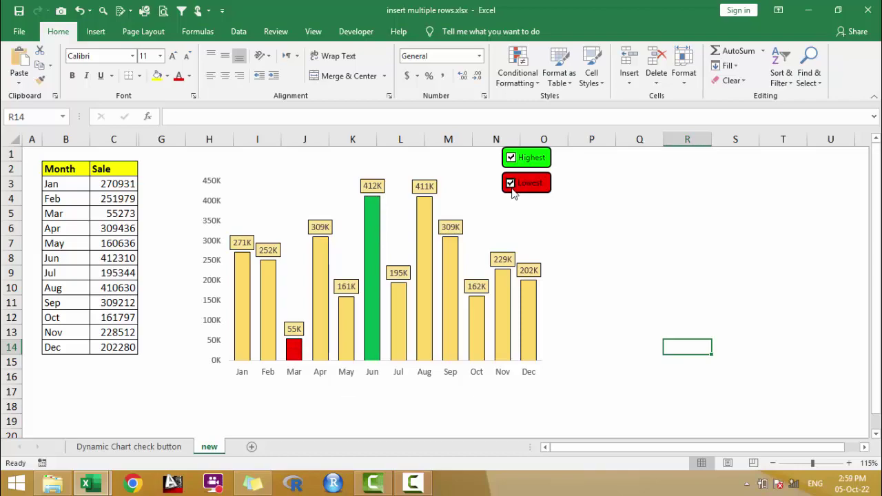
click(511, 183)
click(511, 158)
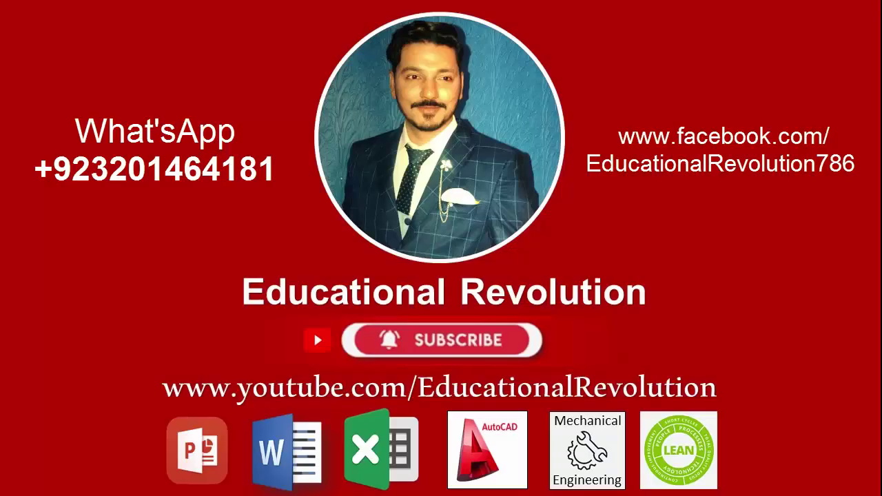